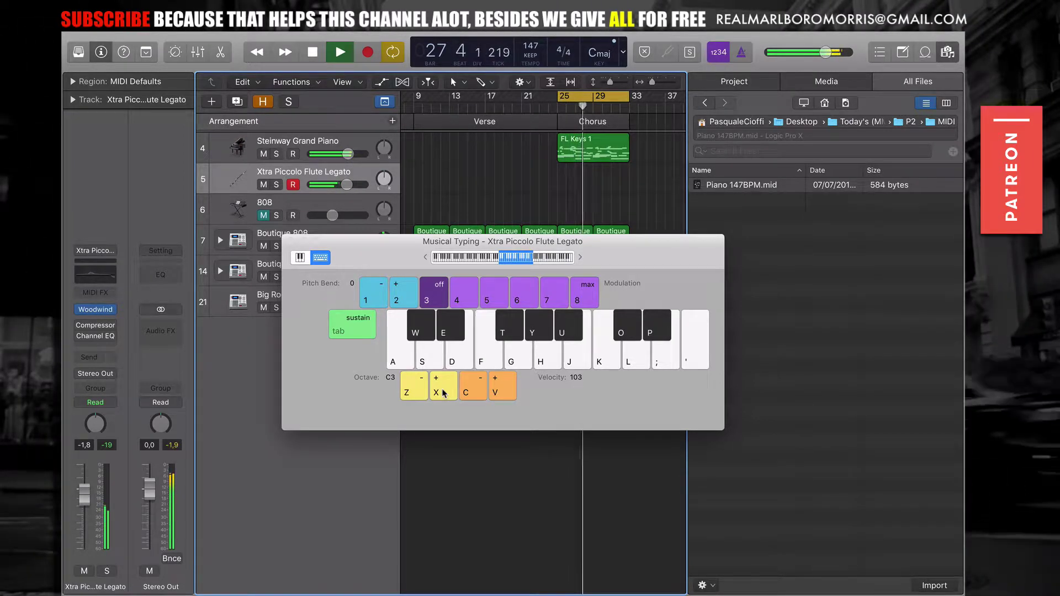
- Try out flute melody ideas on the Xtra Piccolo Flute Legato track over the looped chorus playback
{"action": "key", "text": "f"}
{"action": "key", "text": "f"}
{"action": "key", "text": "f"}
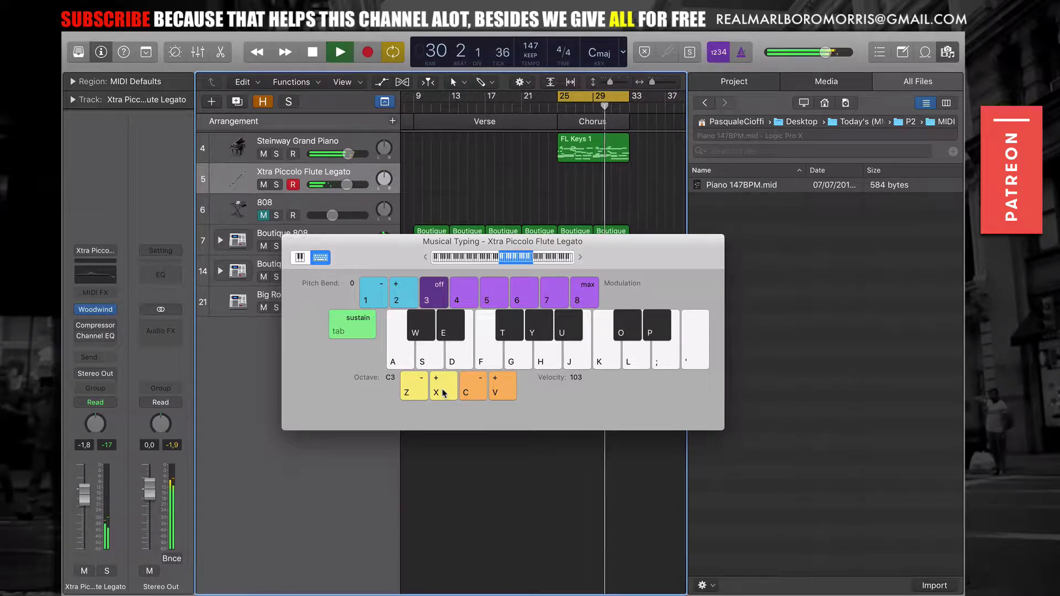
{"action": "key", "text": "h"}
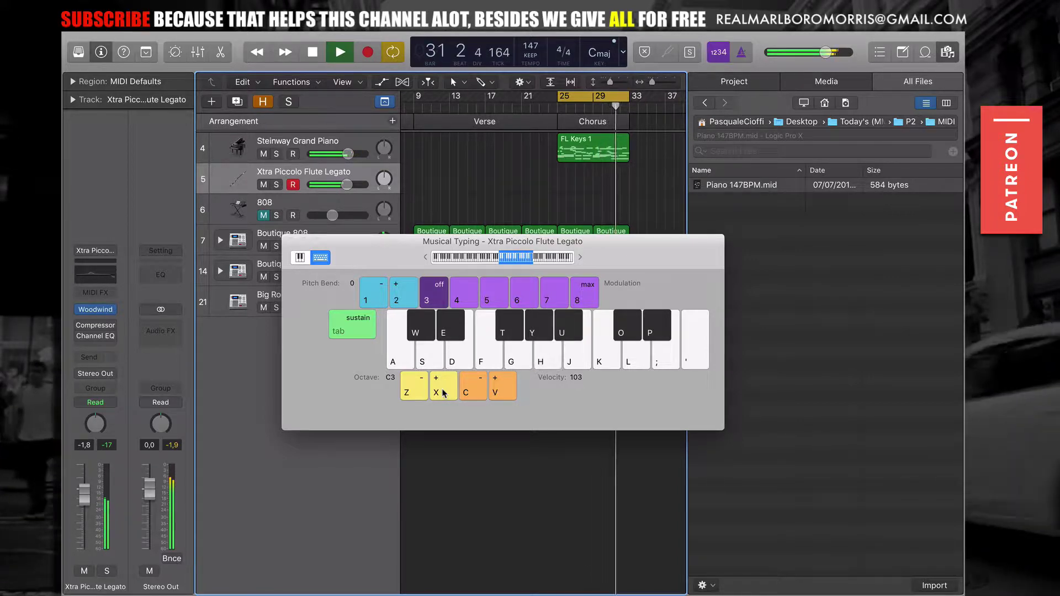
{"action": "key", "text": "f"}
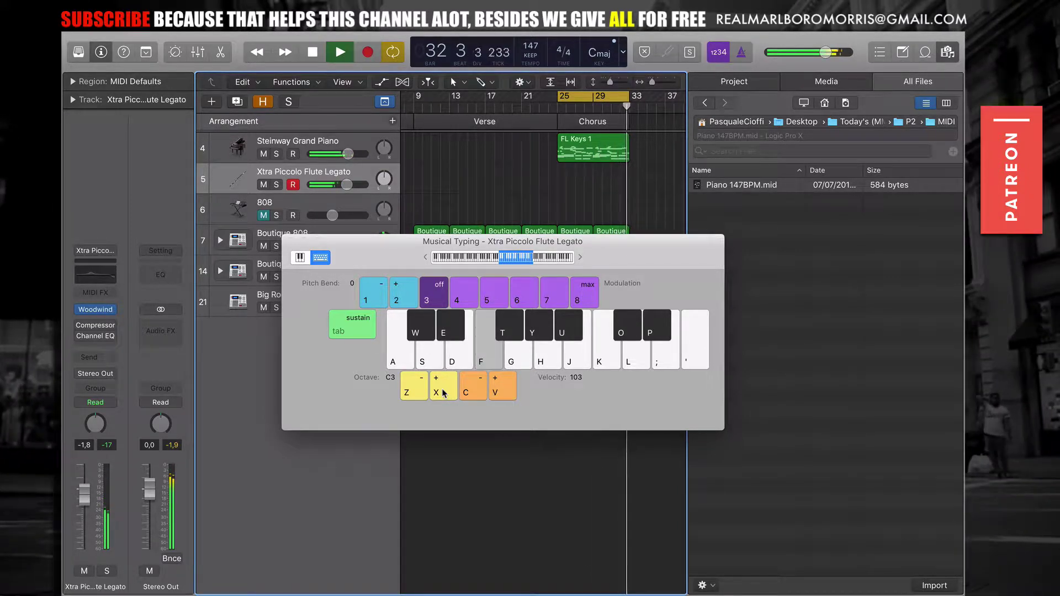
{"action": "key", "text": "a"}
{"action": "key", "text": "f"}
{"action": "key", "text": "f"}
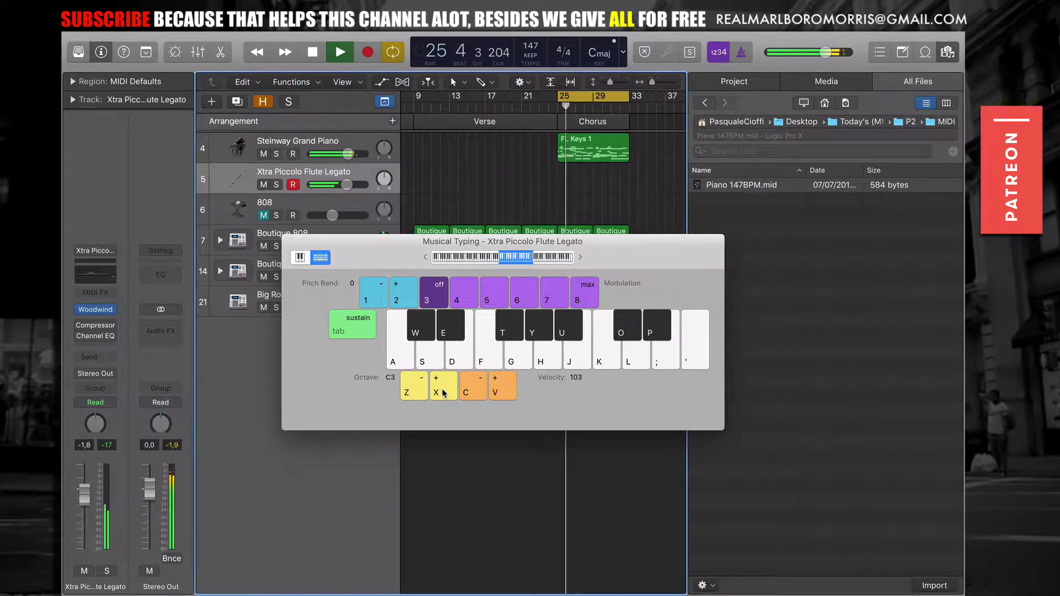
{"action": "key", "text": "k"}
{"action": "key", "text": "f"}
{"action": "key", "text": "d"}
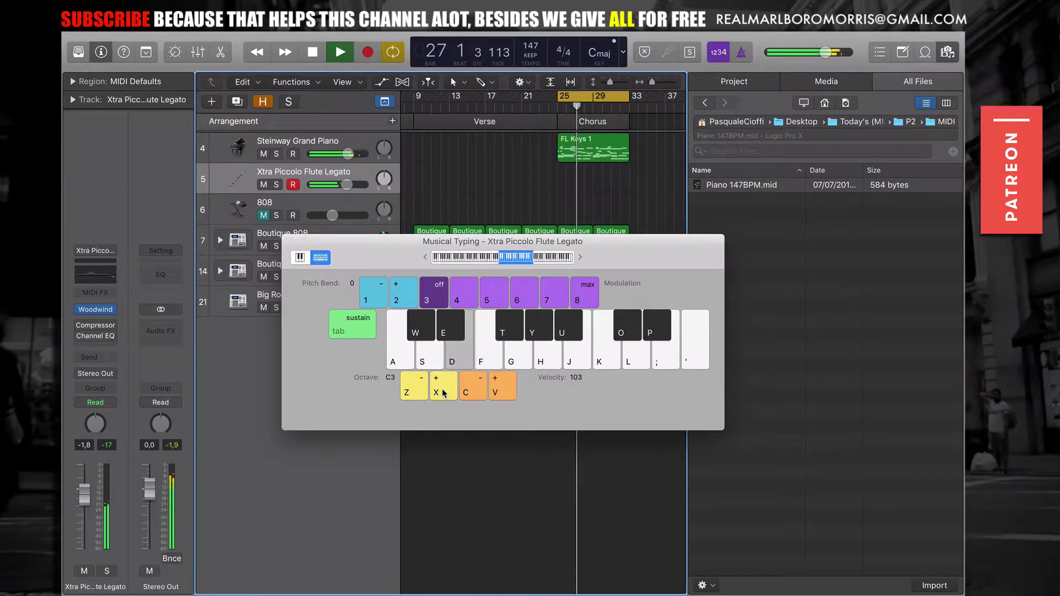
{"action": "key", "text": "f"}
{"action": "key", "text": "semicolon"}
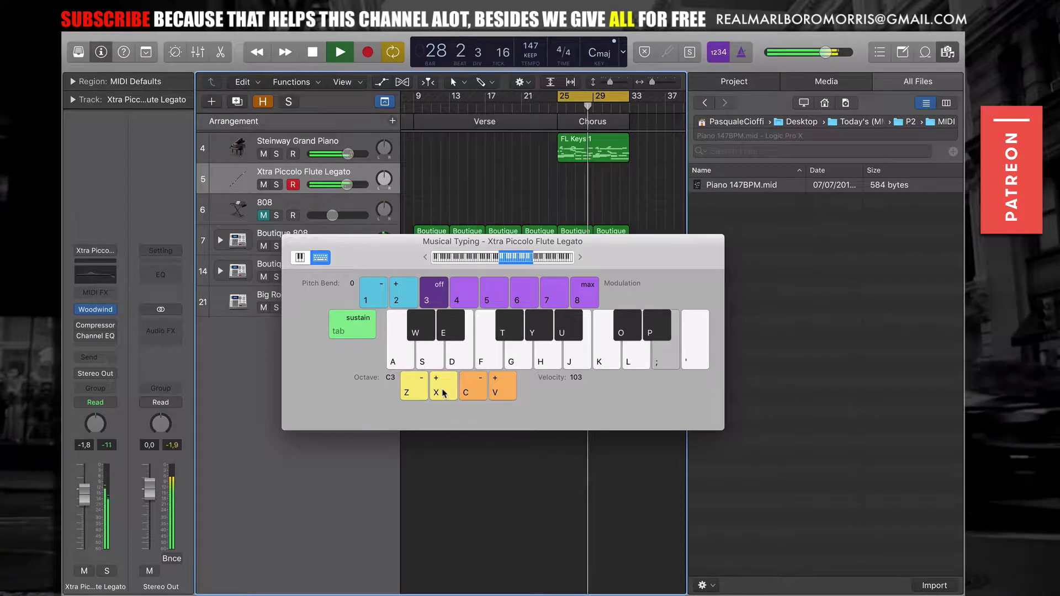
{"action": "key", "text": "f"}
- Open the FL Keys 1 region in the Piano Roll and try flute notes against its piano melody
{"action": "double_click", "coordinate": [614, 148]}
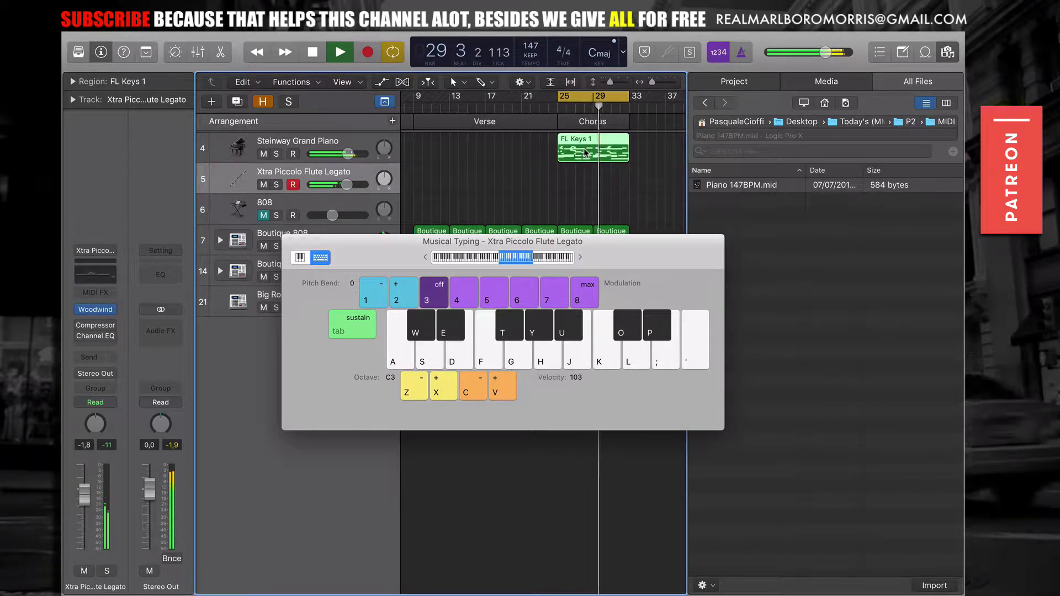
{"action": "left_click_drag", "start_coordinate": [396, 253], "coordinate": [375, 99]}
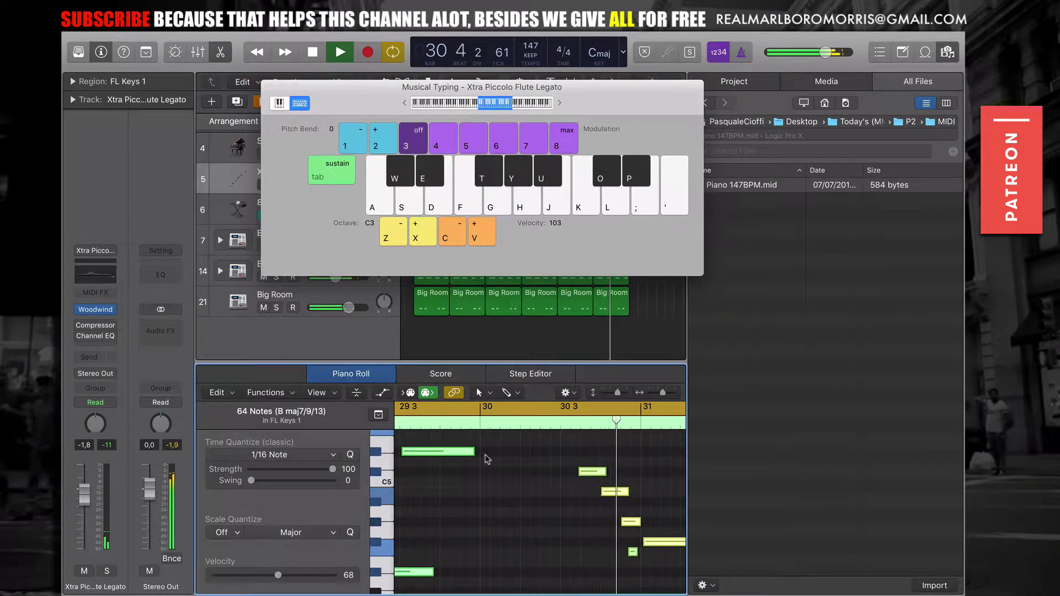
{"action": "key", "text": "f"}
{"action": "key", "text": "f"}
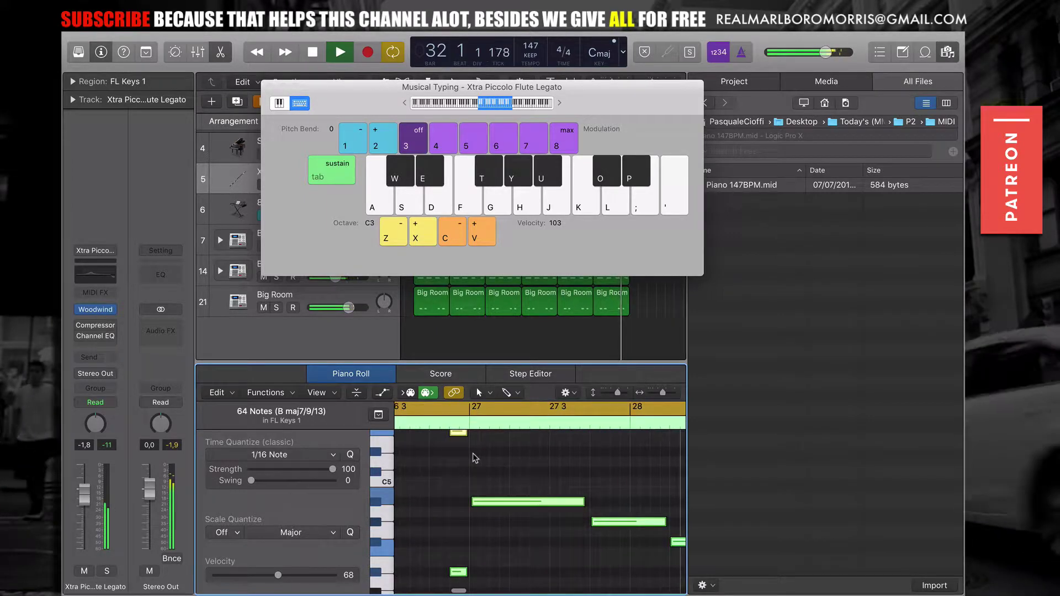
{"action": "key", "text": "f"}
{"action": "key", "text": "y"}
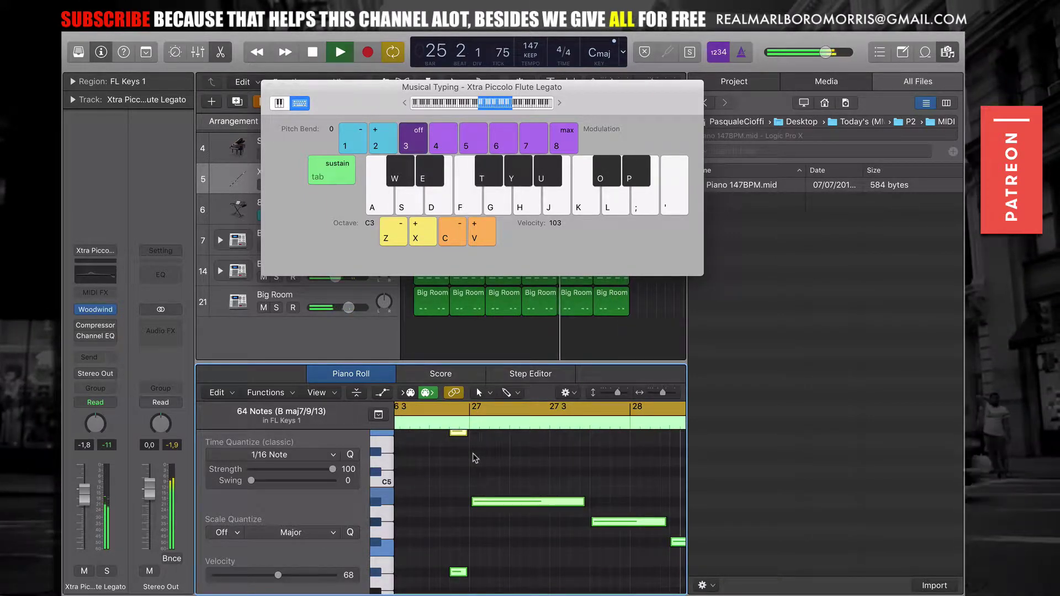
{"action": "key", "text": "t"}
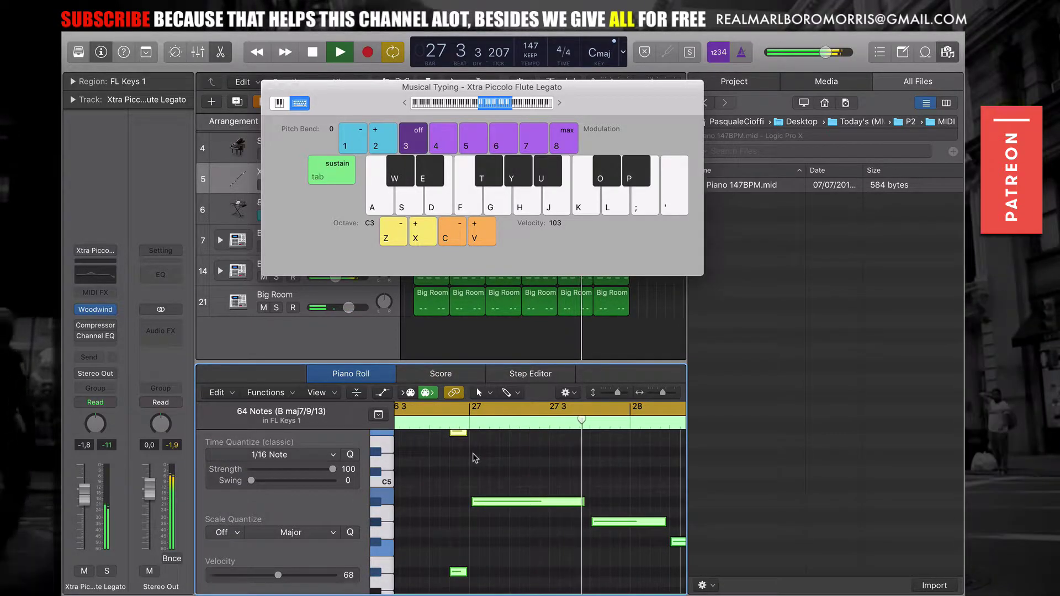
{"action": "key", "text": "i"}
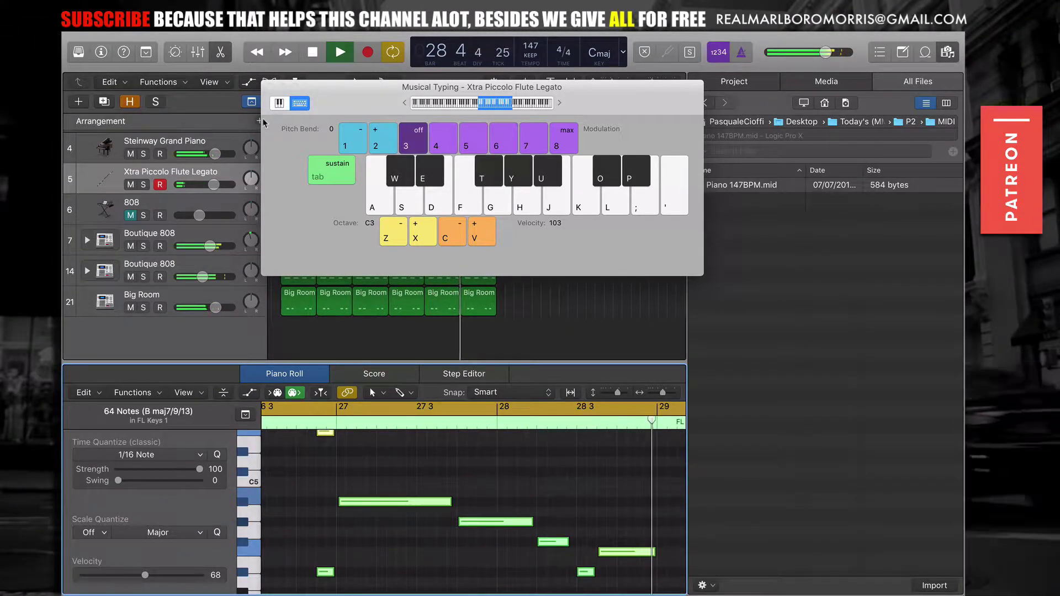
- Record a flute part on the Xtra Piccolo Flute Legato track across the chorus, then close the Musical Typing keyboard
{"action": "left_click_drag", "start_coordinate": [267, 97], "coordinate": [240, 266]}
{"action": "key", "text": "space"}
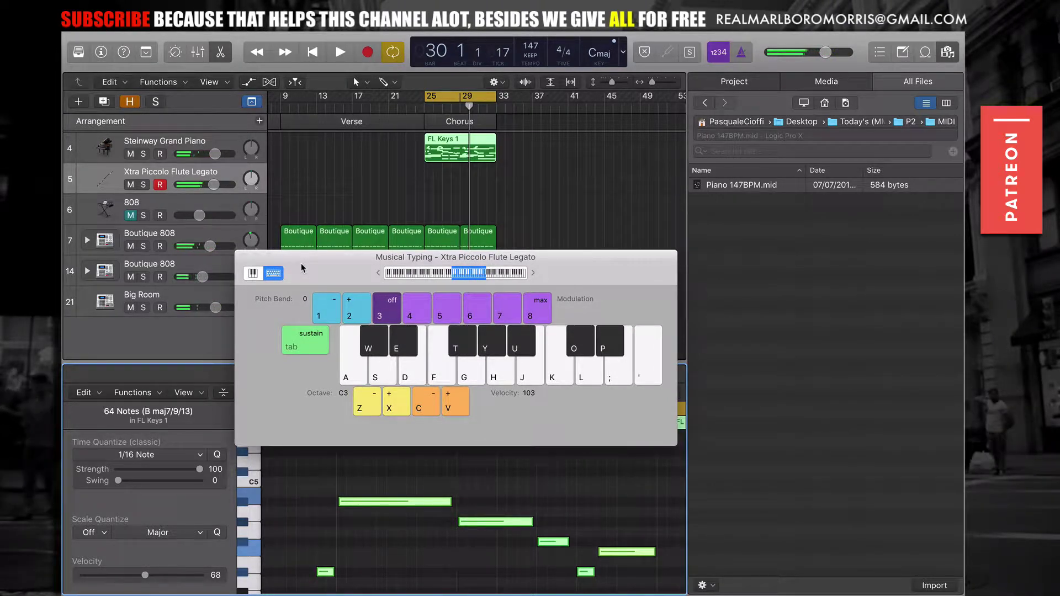
{"action": "key", "text": "r"}
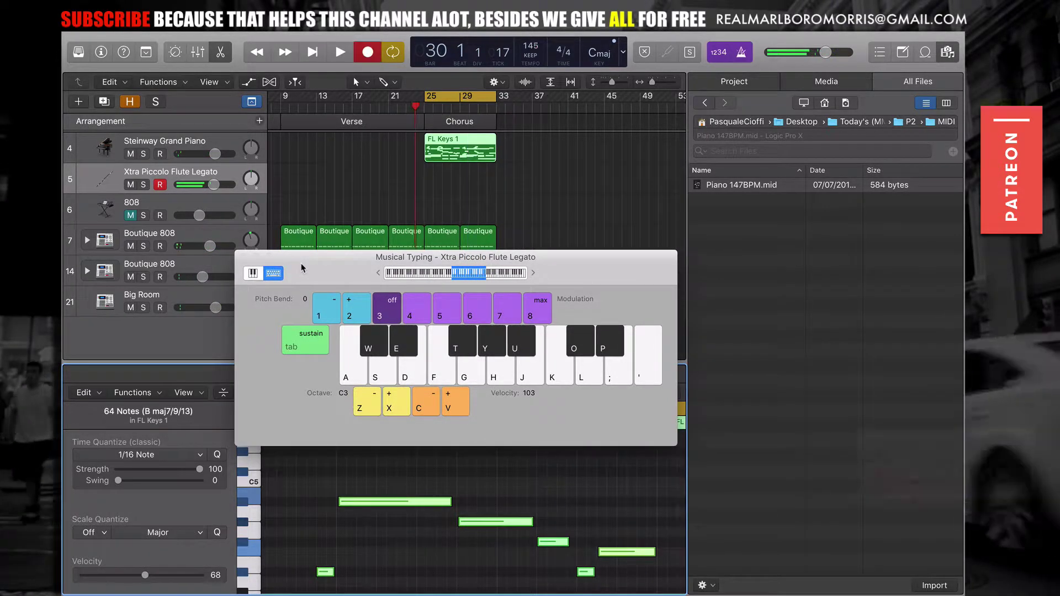
{"action": "key", "text": "f"}
{"action": "key", "text": "f"}
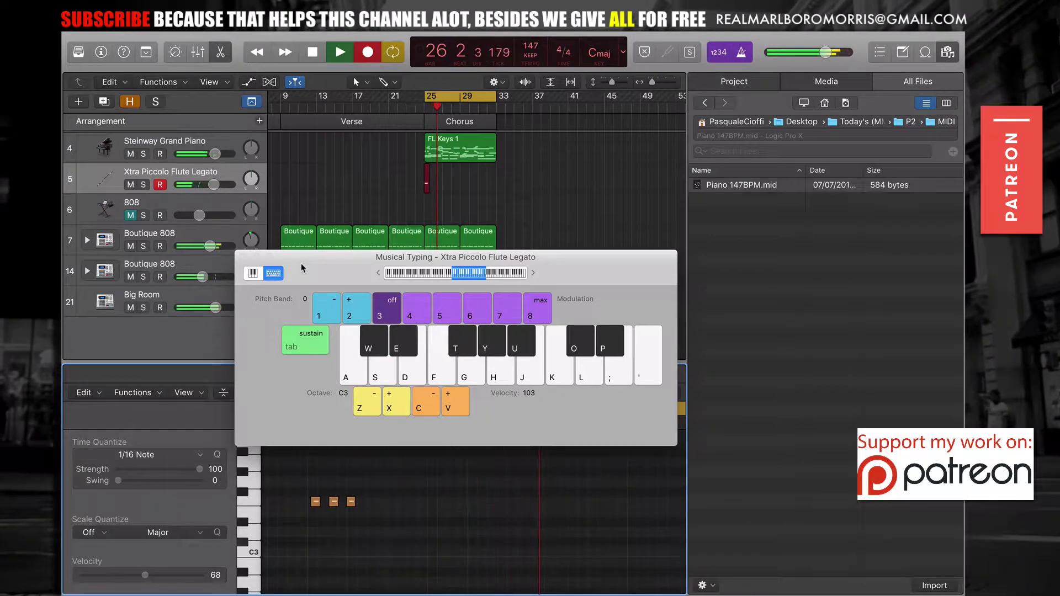
{"action": "key", "text": "f"}
{"action": "key", "text": "f"}
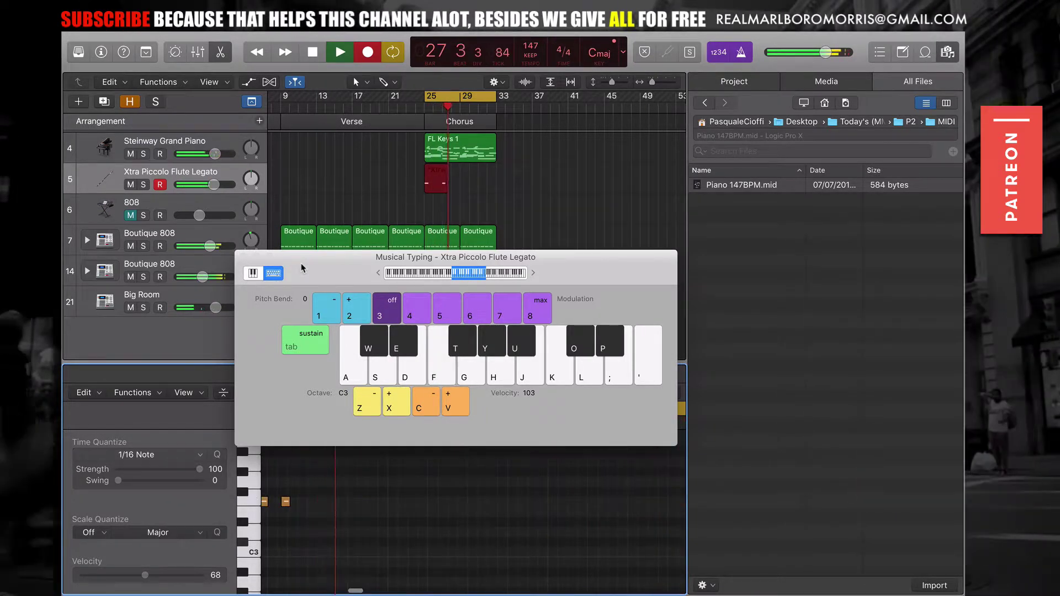
{"action": "key", "text": "f"}
{"action": "key", "text": "t"}
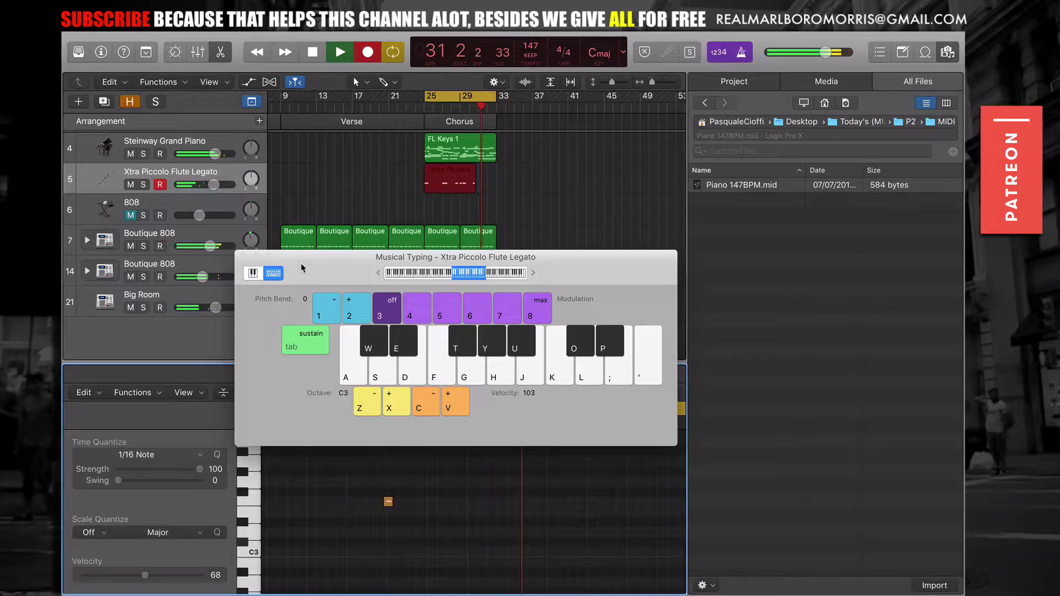
{"action": "key", "text": "f"}
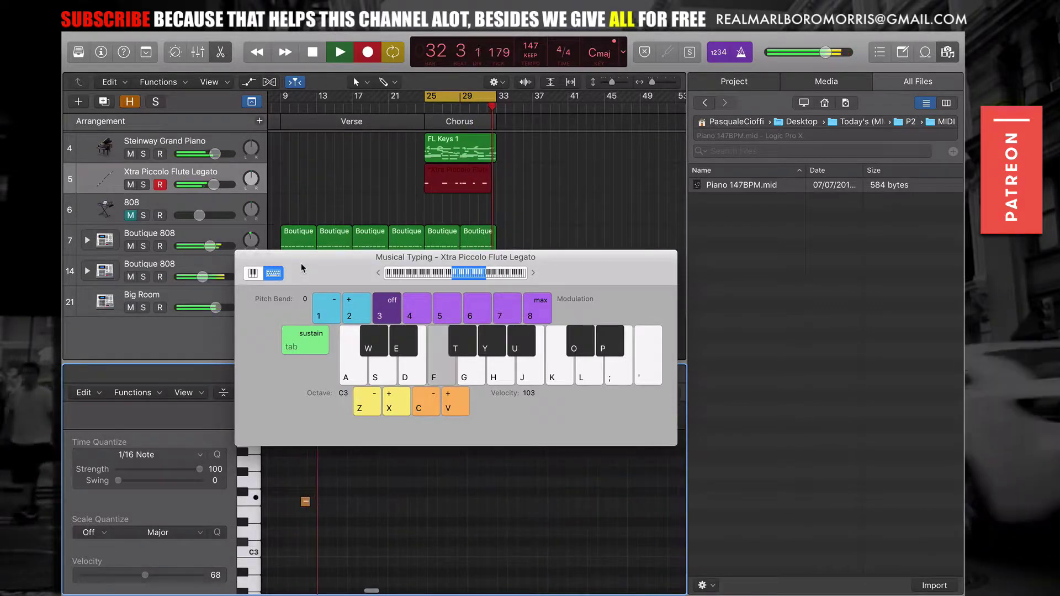
{"action": "key", "text": "t"}
{"action": "key", "text": "space"}
{"action": "left_click", "coordinate": [243, 256]}
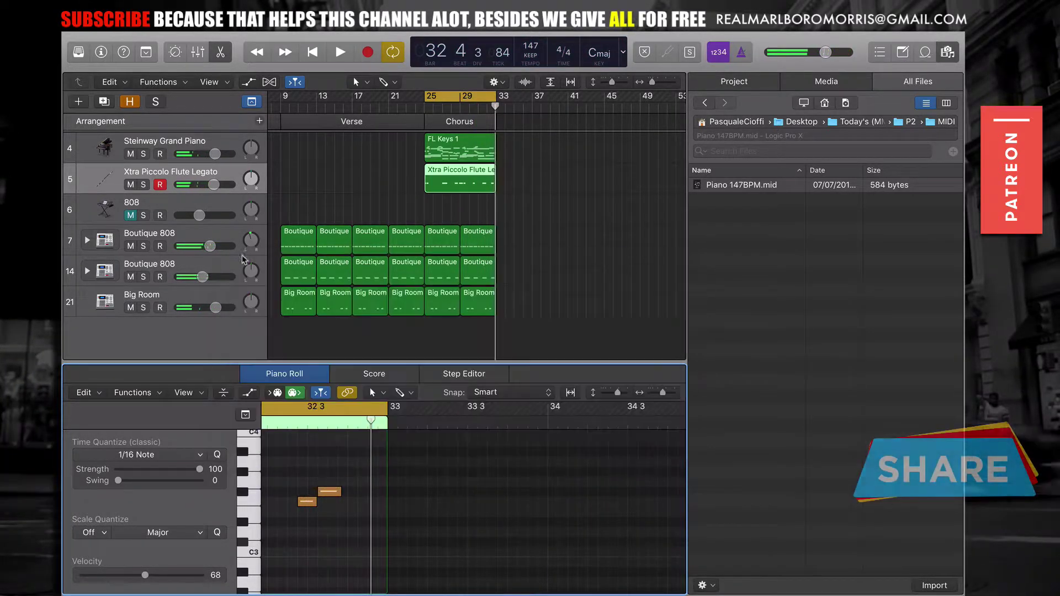
- Play back the recorded flute notes and shift the second note in bar 27 one sixteenth earlier
{"action": "scroll", "coordinate": [450, 530], "scroll_direction": "left", "scroll_amount": 10}
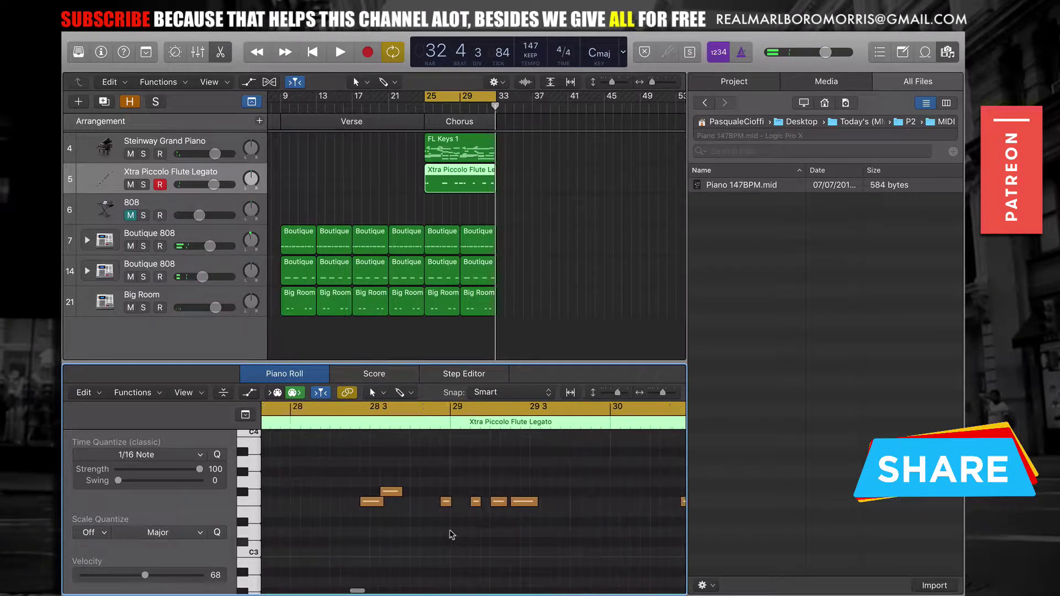
{"action": "key", "text": "super+a"}
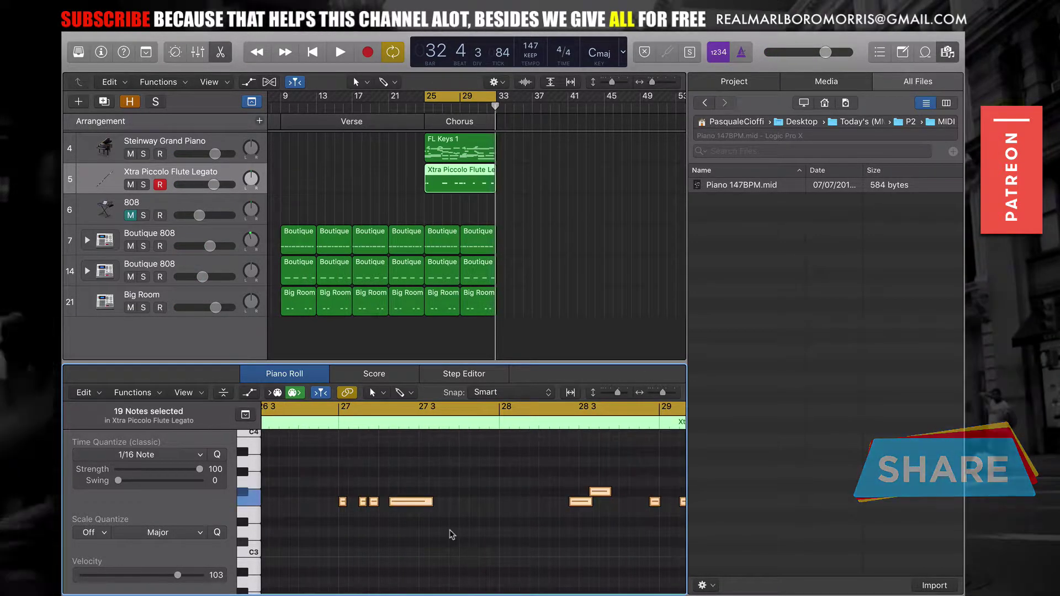
{"action": "key", "text": "space"}
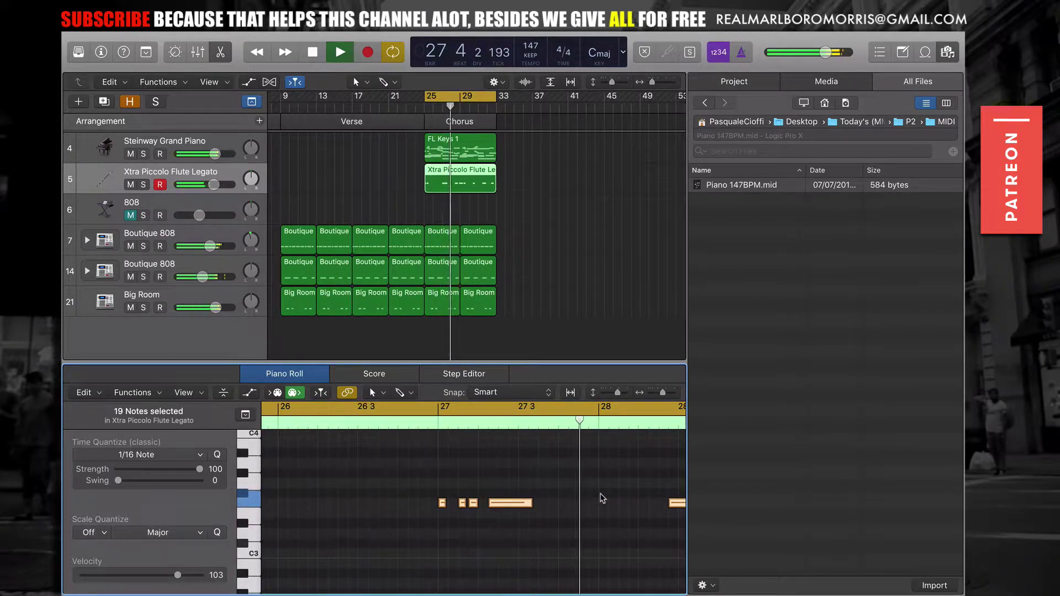
{"action": "key", "text": "space"}
{"action": "left_click", "coordinate": [464, 517]}
{"action": "left_click_drag", "start_coordinate": [462, 504], "coordinate": [452, 504]}
{"action": "key", "text": "super+a"}
{"action": "scroll", "coordinate": [452, 506], "scroll_direction": "left", "scroll_amount": 10}
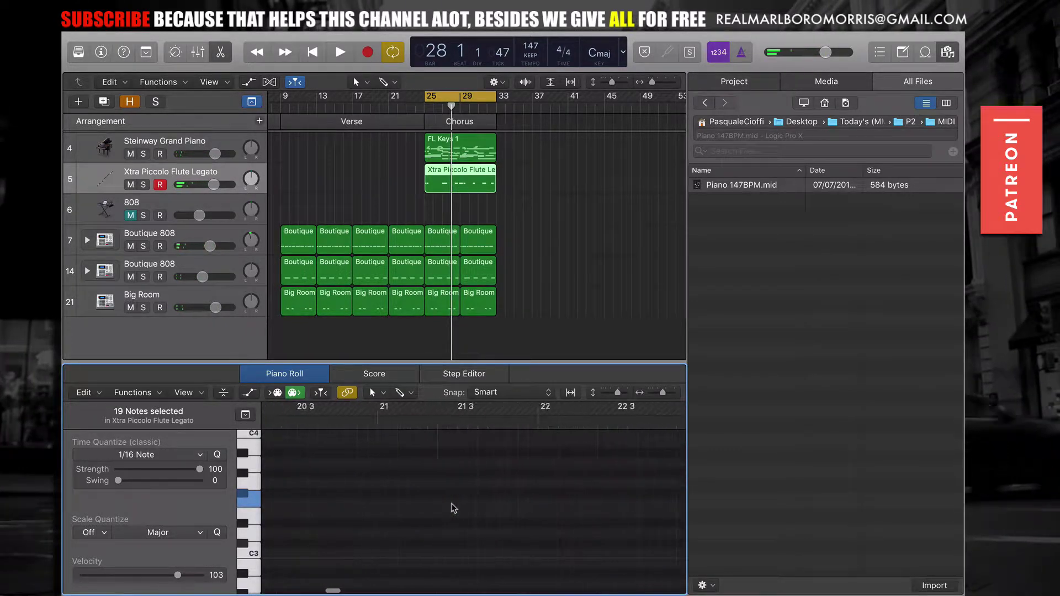
{"action": "scroll", "coordinate": [561, 523], "scroll_direction": "right", "scroll_amount": 8}
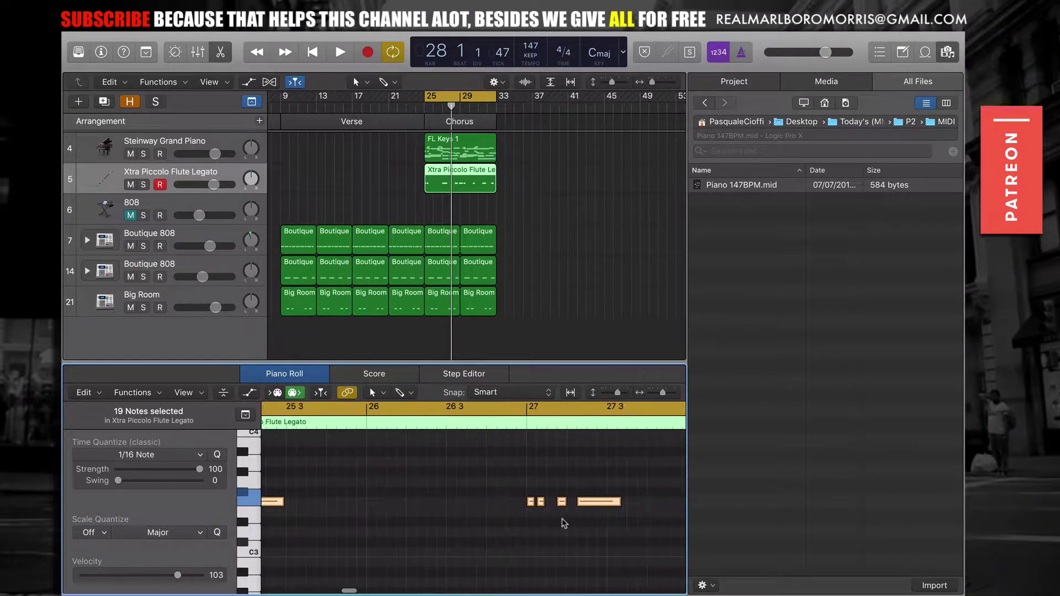
- Move the second flute note in bar 27 later and delete the third note
{"action": "left_click", "coordinate": [521, 514]}
{"action": "left_click_drag", "start_coordinate": [516, 502], "coordinate": [523, 502]}
{"action": "left_click", "coordinate": [537, 502]}
{"action": "key", "text": "BackSpace"}
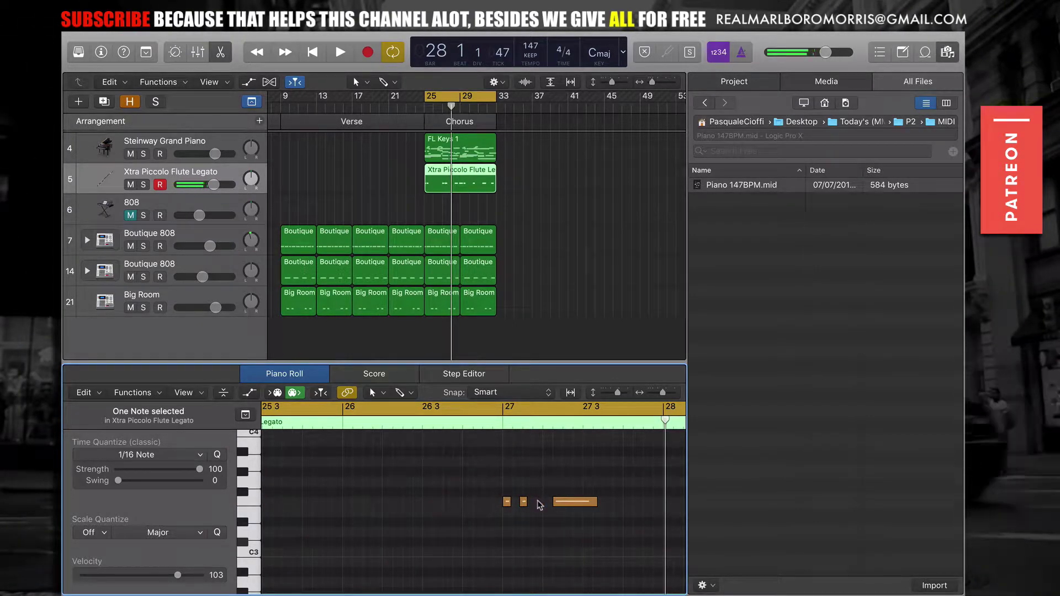
- Quantize all the flute notes to 1/16 Note and play back the part from the chorus
{"action": "key", "text": "super+a"}
{"action": "key", "text": "q"}
{"action": "key", "text": "space"}
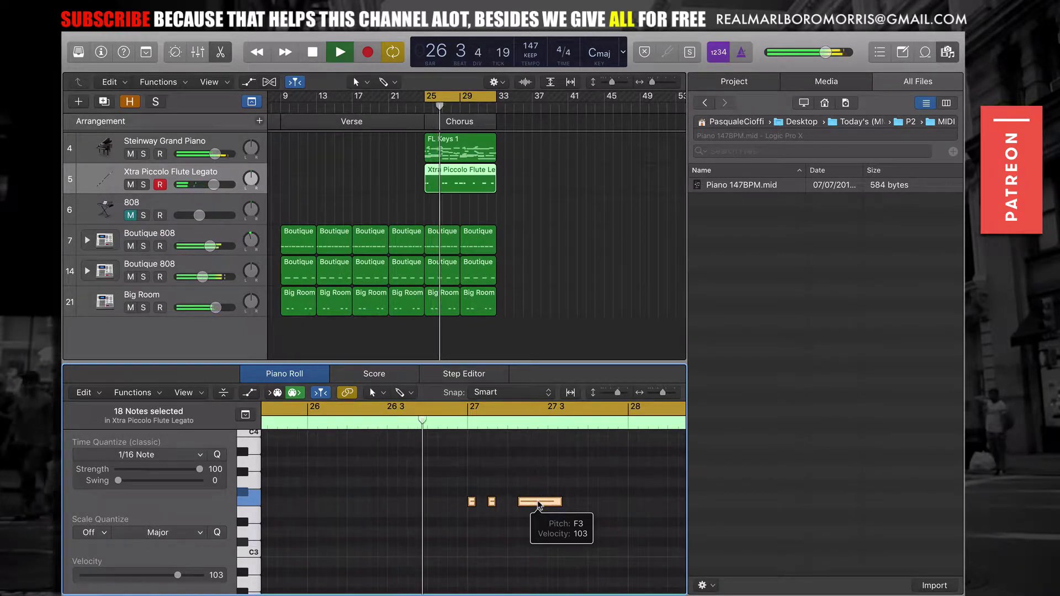
{"action": "scroll", "coordinate": [413, 517], "scroll_direction": "right", "scroll_amount": 3}
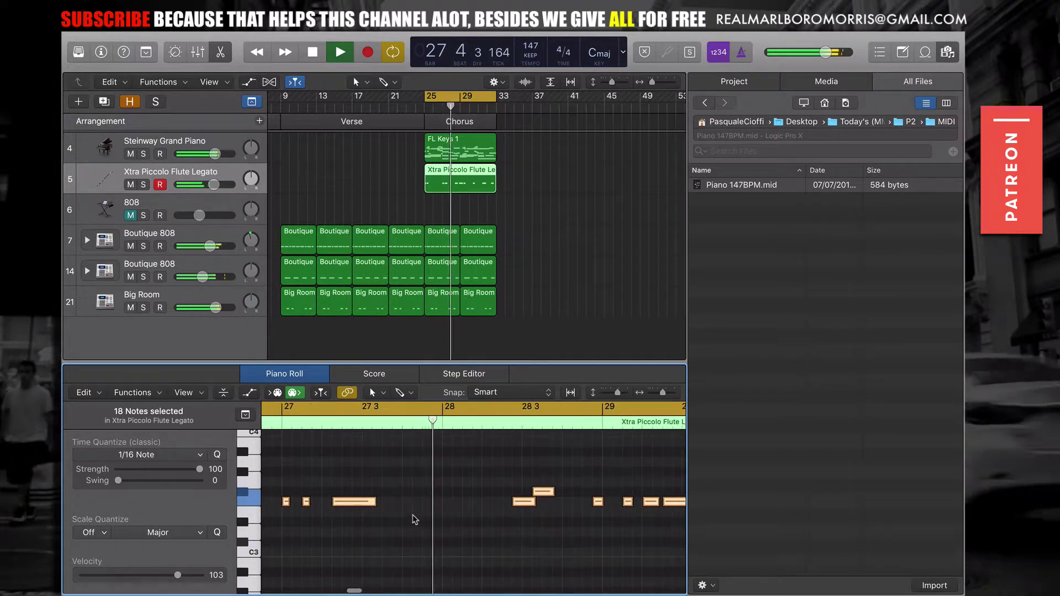
{"action": "left_click", "coordinate": [322, 521]}
{"action": "left_click", "coordinate": [342, 504]}
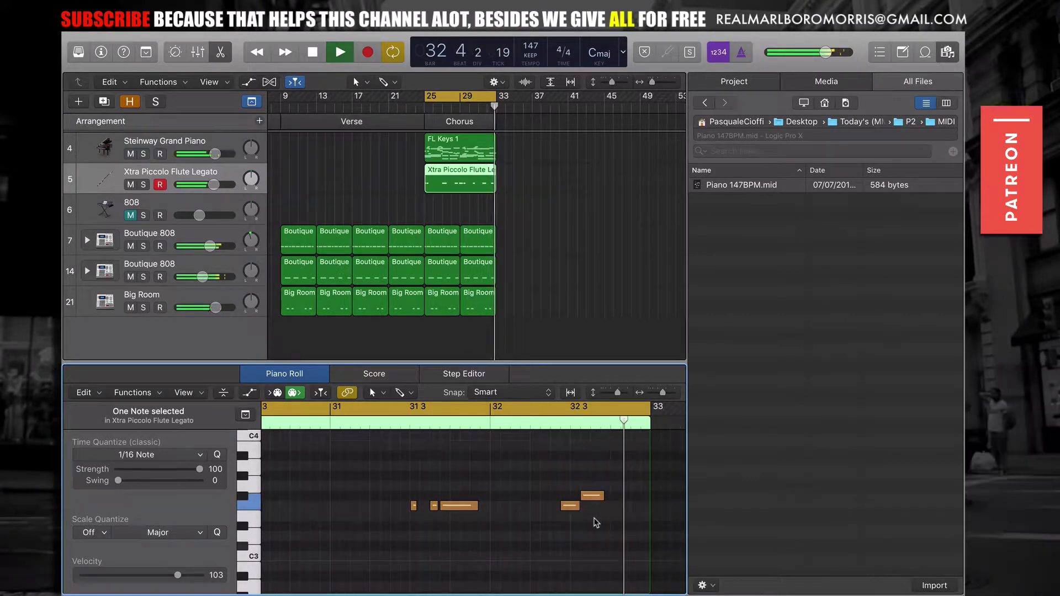
- Shift the last two flute notes in bar 32 one sixteenth later
{"action": "key", "text": "super+a"}
{"action": "left_click_drag", "start_coordinate": [597, 523], "coordinate": [579, 507]}
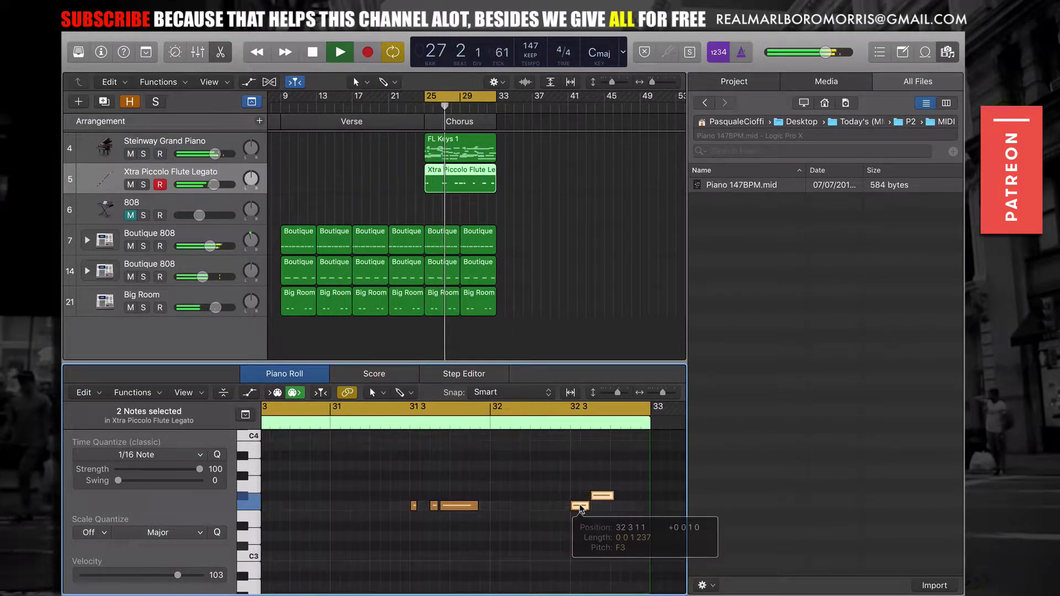
{"action": "scroll", "coordinate": [492, 519], "scroll_direction": "left", "scroll_amount": 3}
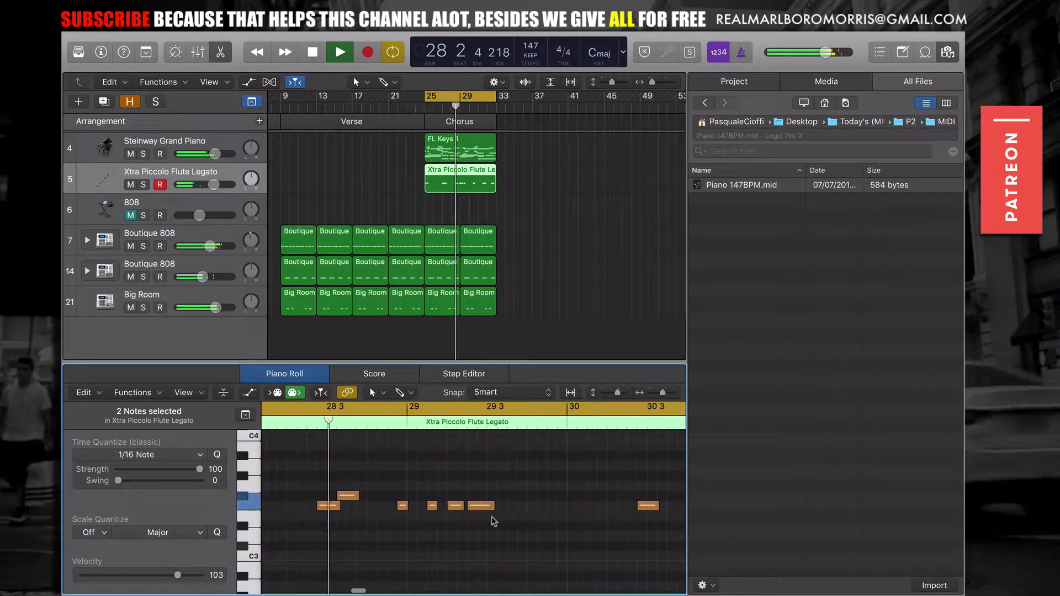
- Stop playback, close the Piano Roll and delete the recorded flute region from the chorus
{"action": "key", "text": "space"}
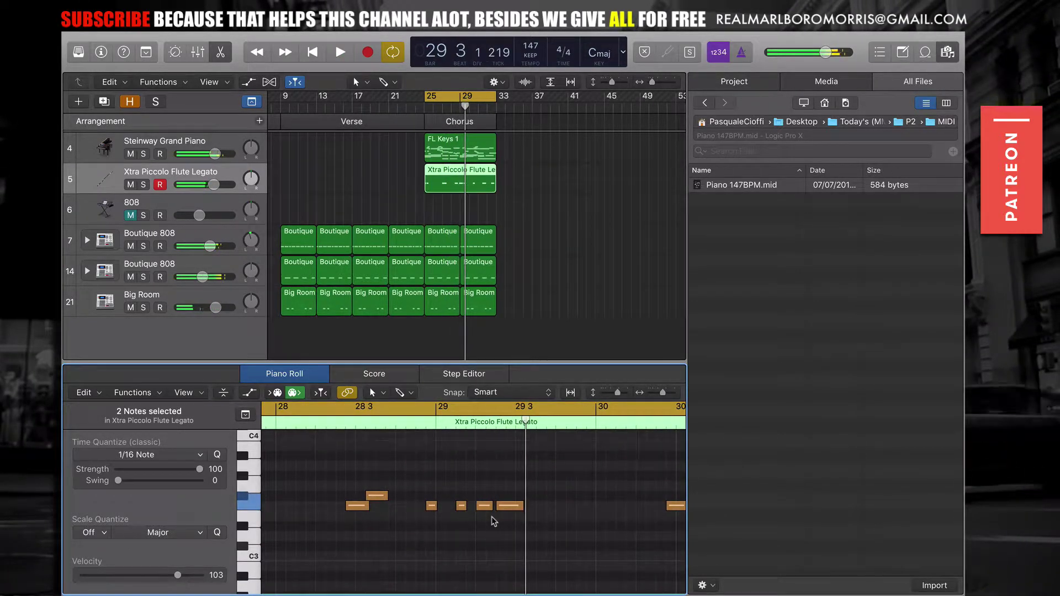
{"action": "key", "text": "e"}
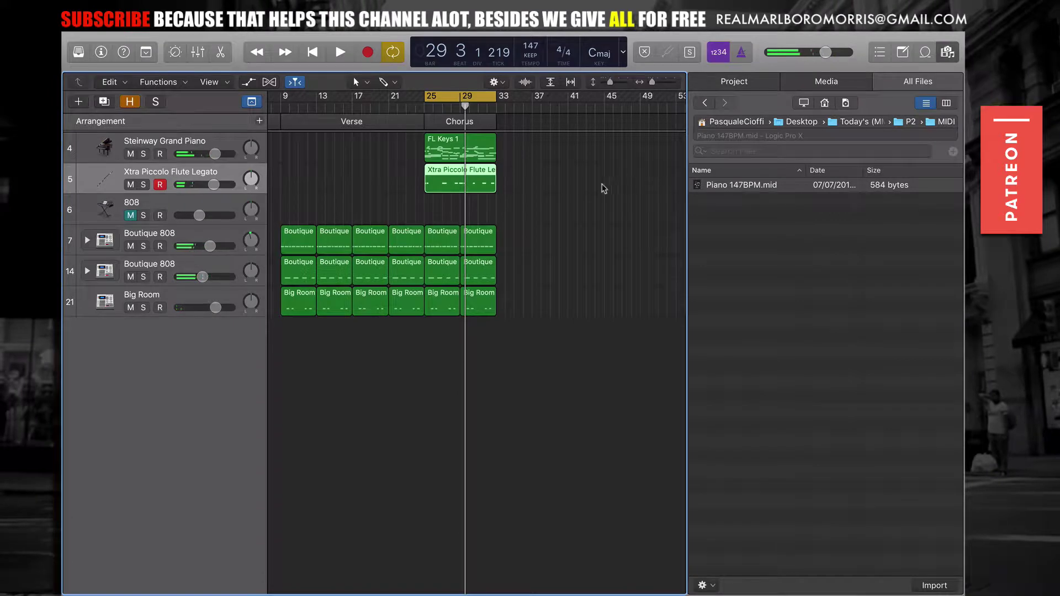
{"action": "key", "text": "BackSpace"}
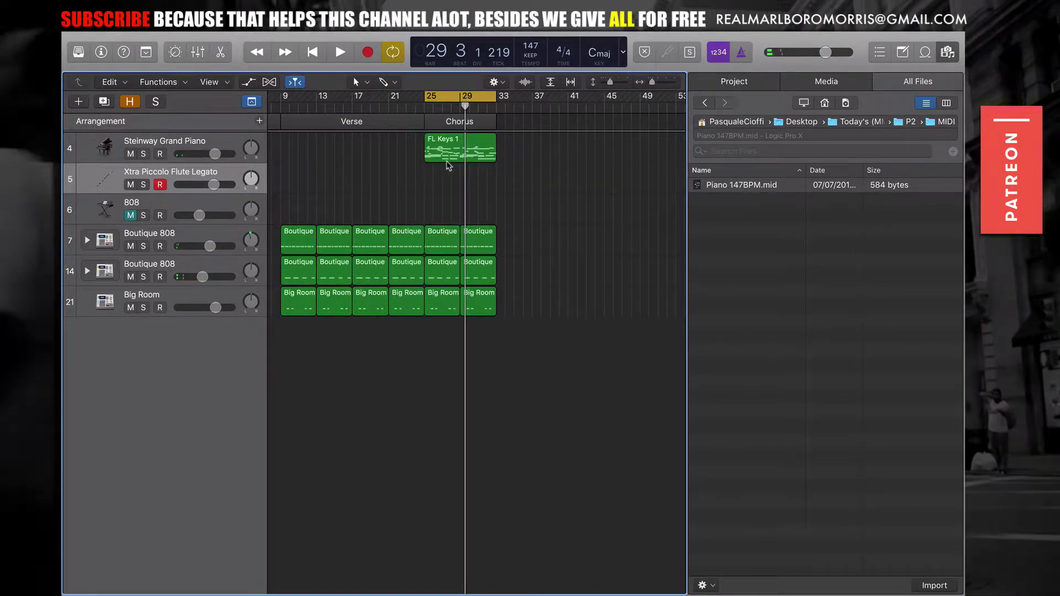
- Copy the FL Keys 1 region onto the Xtra Piccolo Flute Legato track at bar 25 and open the copy in the Piano Roll
{"action": "left_click", "coordinate": [451, 148]}
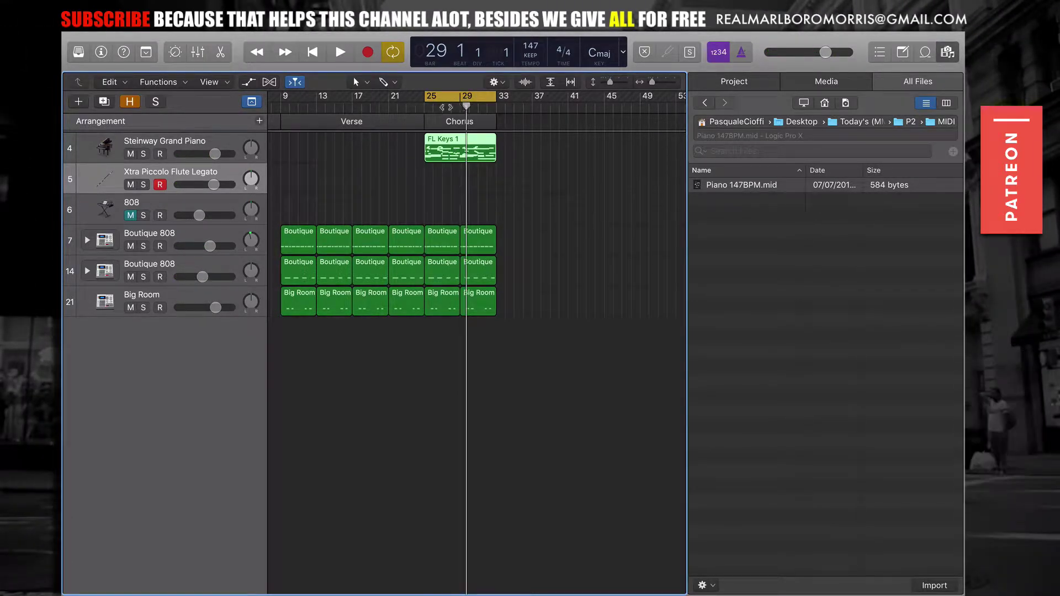
{"action": "left_click_drag", "start_coordinate": [462, 109], "coordinate": [426, 109]}
{"action": "key", "text": "super+v"}
{"action": "key", "text": "e"}
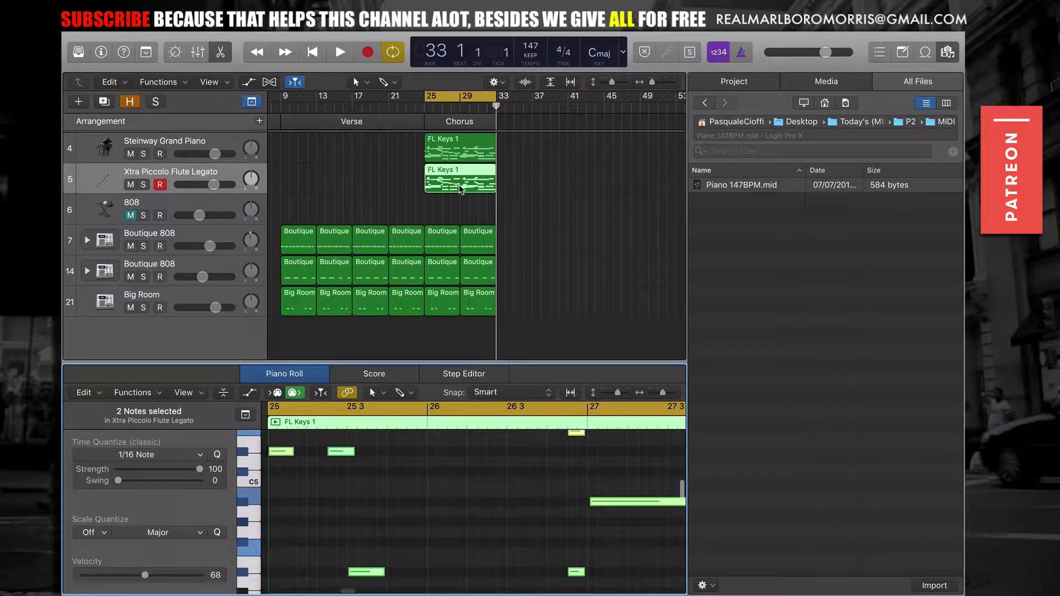
- Enlarge the Piano Roll and delete the low chord notes in bars 25 and 26 of the flute region during playback
{"action": "left_click_drag", "start_coordinate": [547, 363], "coordinate": [547, 191]}
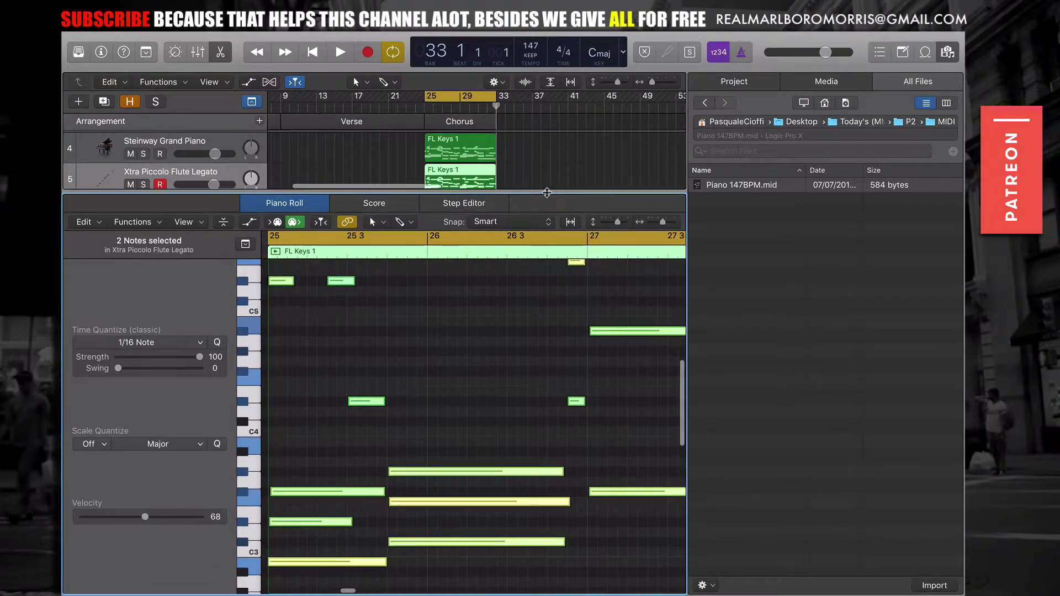
{"action": "key", "text": "space"}
{"action": "scroll", "coordinate": [381, 346], "scroll_direction": "up", "scroll_amount": 3}
{"action": "scroll", "coordinate": [381, 345], "scroll_direction": "left", "scroll_amount": 3}
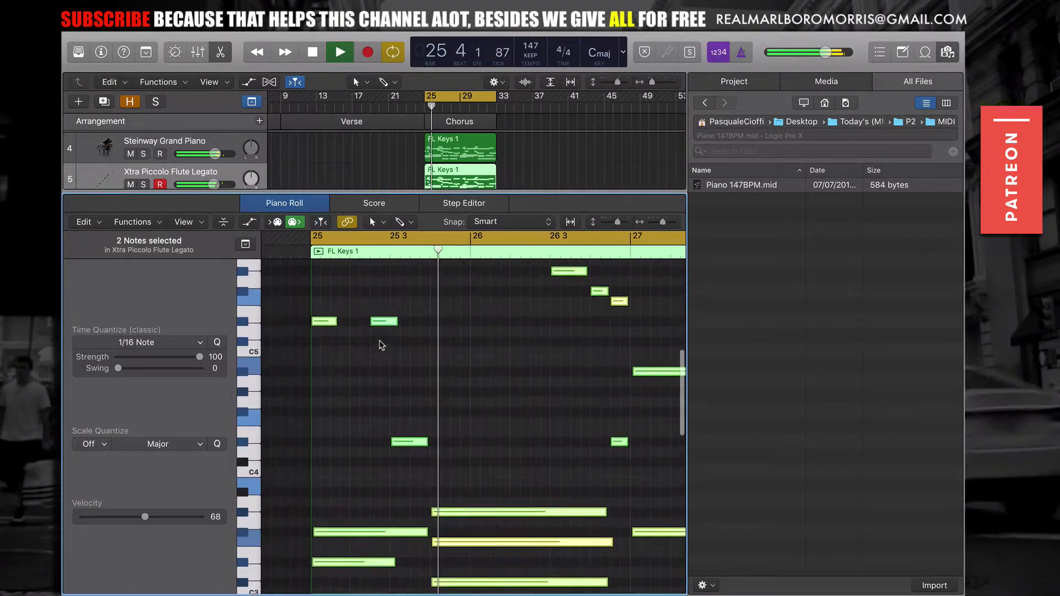
{"action": "scroll", "coordinate": [382, 345], "scroll_direction": "down", "scroll_amount": 3}
{"action": "left_click_drag", "start_coordinate": [362, 448], "coordinate": [360, 577]}
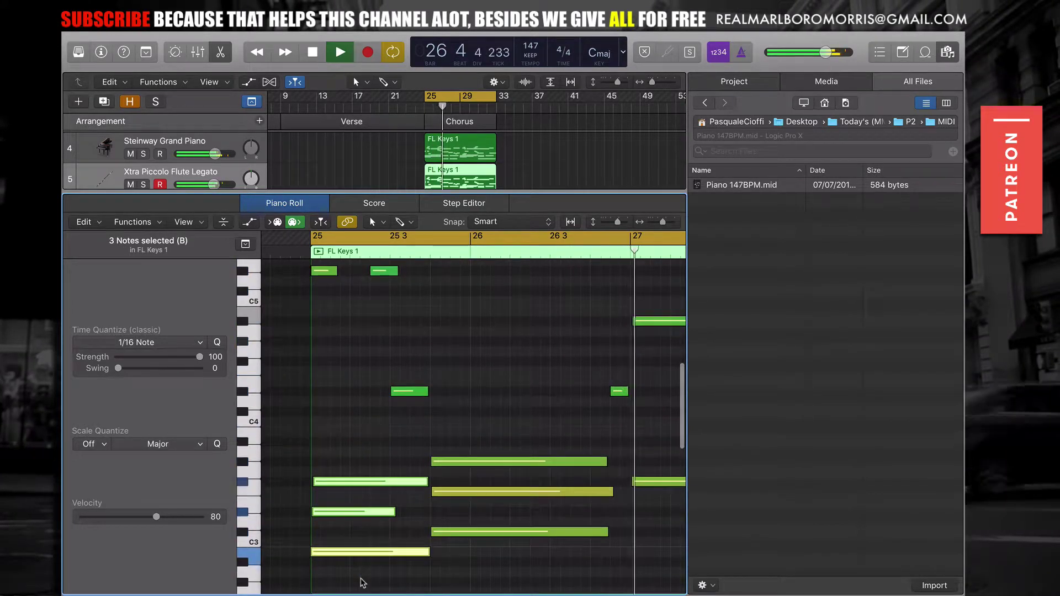
{"action": "key", "text": "BackSpace"}
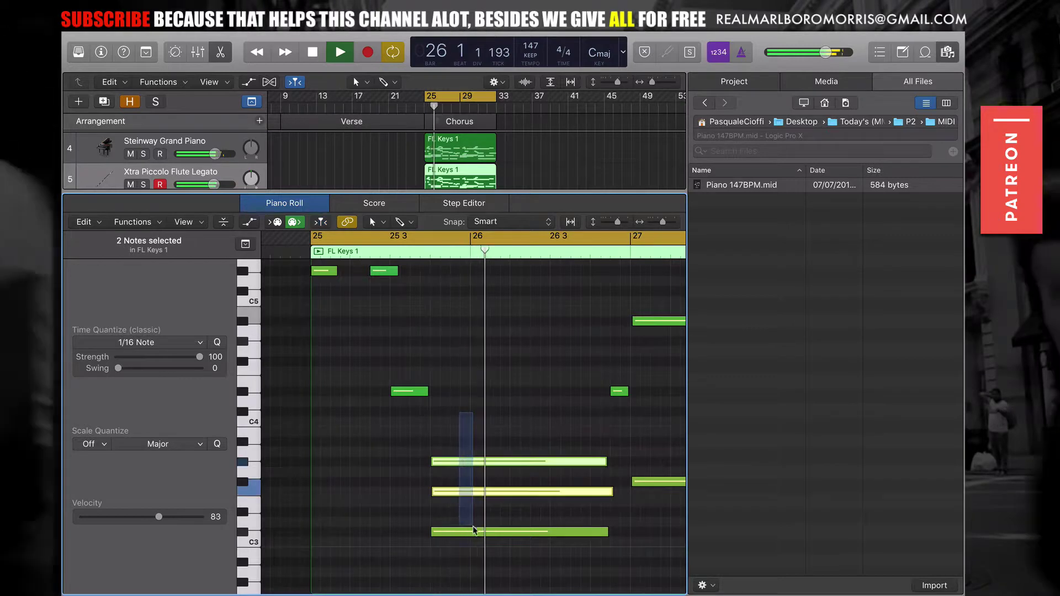
- Stop playback and delete all the middle-register notes between C4 and C6 across the whole flute region
{"action": "scroll", "coordinate": [467, 481], "scroll_direction": "up", "scroll_amount": 5}
{"action": "scroll", "coordinate": [476, 546], "scroll_direction": "up", "scroll_amount": 4}
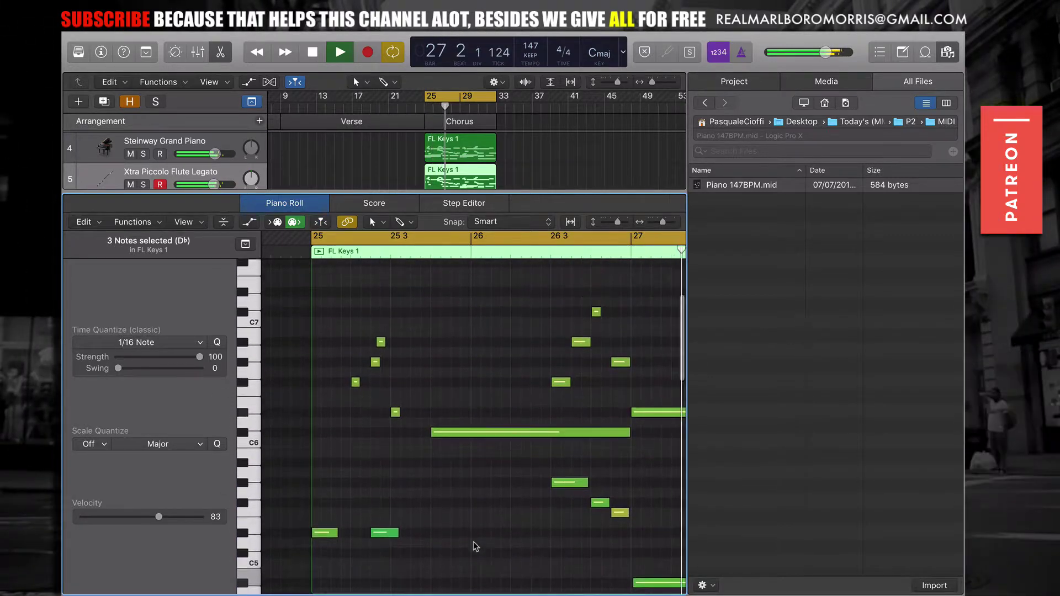
{"action": "key", "text": "space"}
{"action": "scroll", "coordinate": [476, 547], "scroll_direction": "down", "scroll_amount": 5}
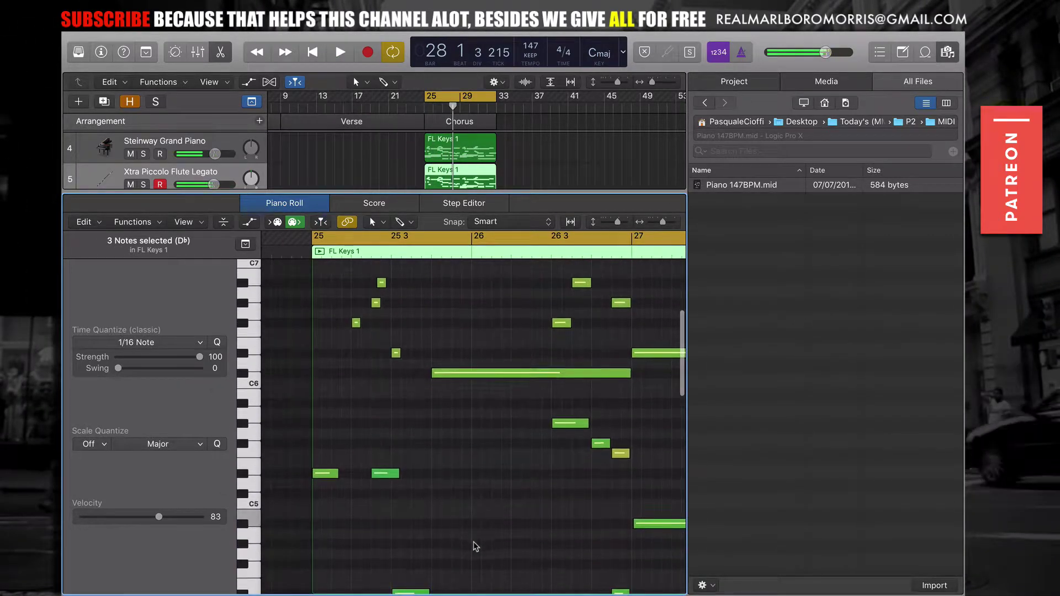
{"action": "left_click_drag", "start_coordinate": [324, 398], "coordinate": [615, 537]}
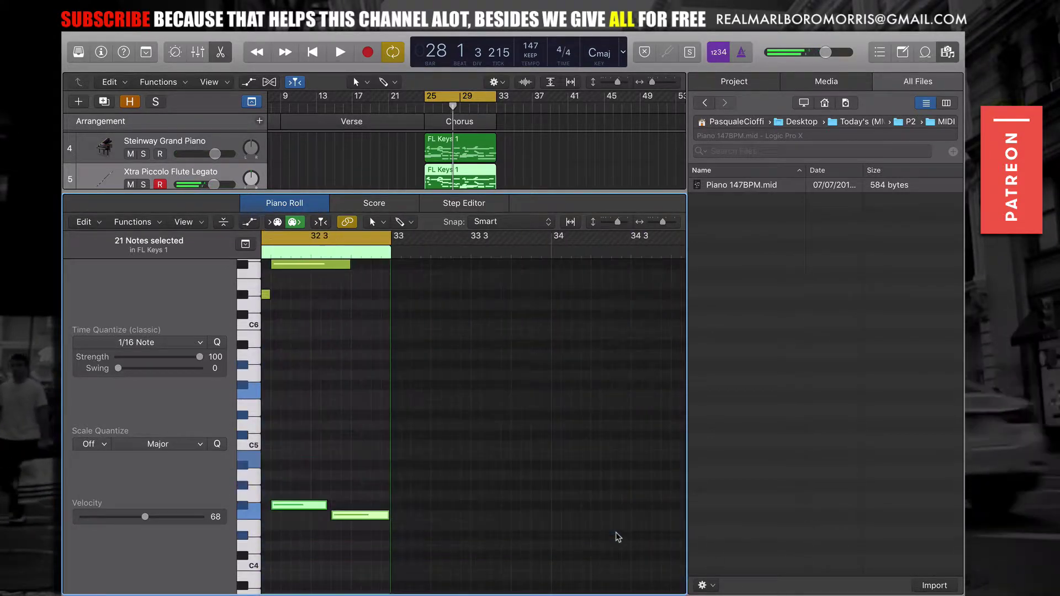
{"action": "key", "text": "BackSpace"}
- Delete all the remaining low notes below C4 in bars 27 to 32 of the flute region
{"action": "scroll", "coordinate": [615, 537], "scroll_direction": "left", "scroll_amount": 6}
{"action": "scroll", "coordinate": [617, 533], "scroll_direction": "right", "scroll_amount": 1}
{"action": "scroll", "coordinate": [618, 537], "scroll_direction": "down", "scroll_amount": 8}
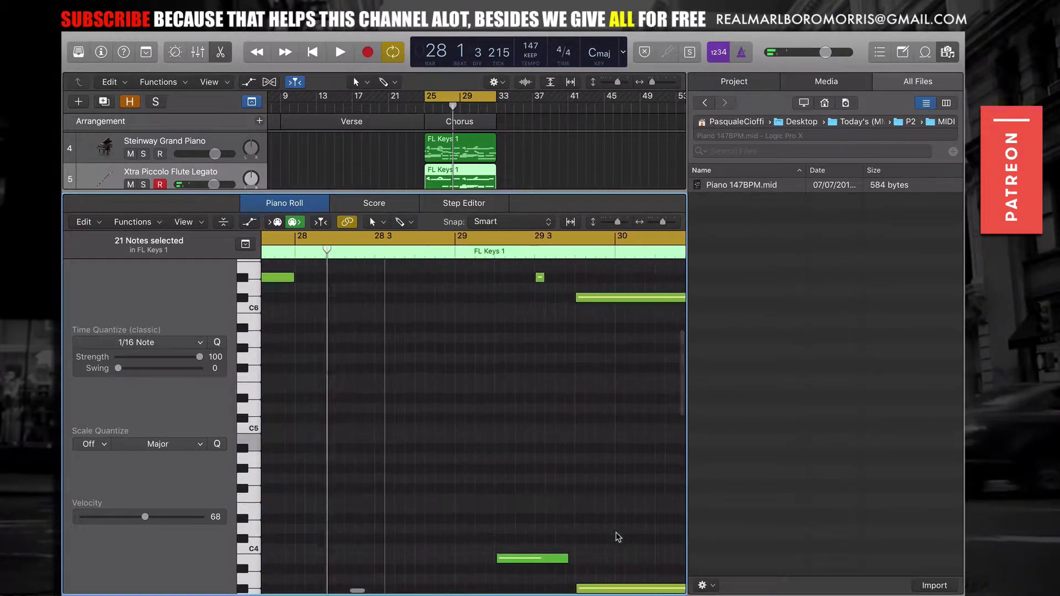
{"action": "scroll", "coordinate": [449, 420], "scroll_direction": "left", "scroll_amount": 2}
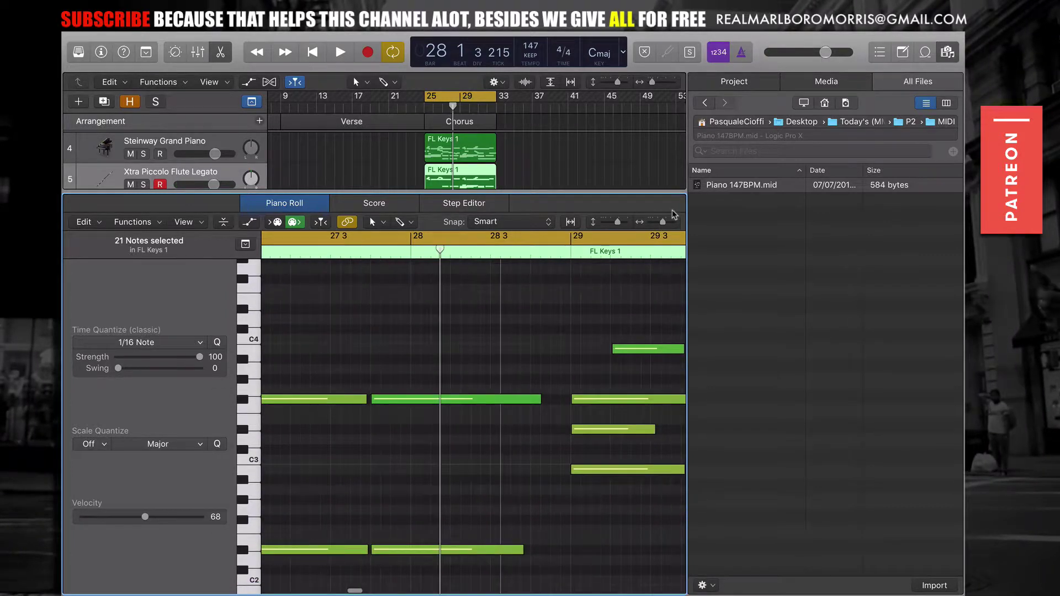
{"action": "left_click_drag", "start_coordinate": [663, 222], "coordinate": [653, 232]}
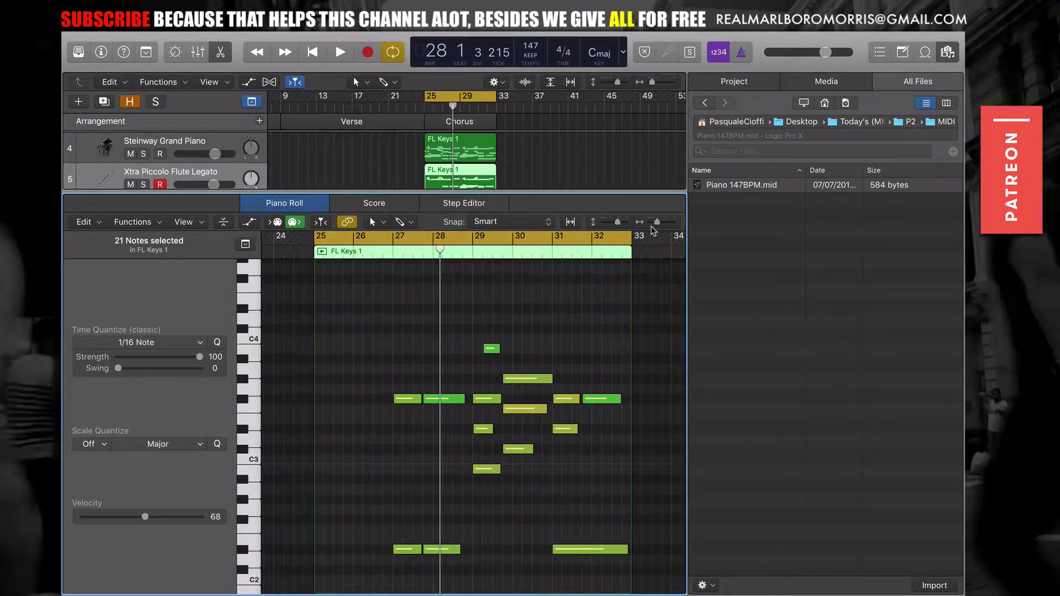
{"action": "left_click_drag", "start_coordinate": [350, 316], "coordinate": [599, 578]}
{"action": "scroll", "coordinate": [599, 578], "scroll_direction": "up", "scroll_amount": 15}
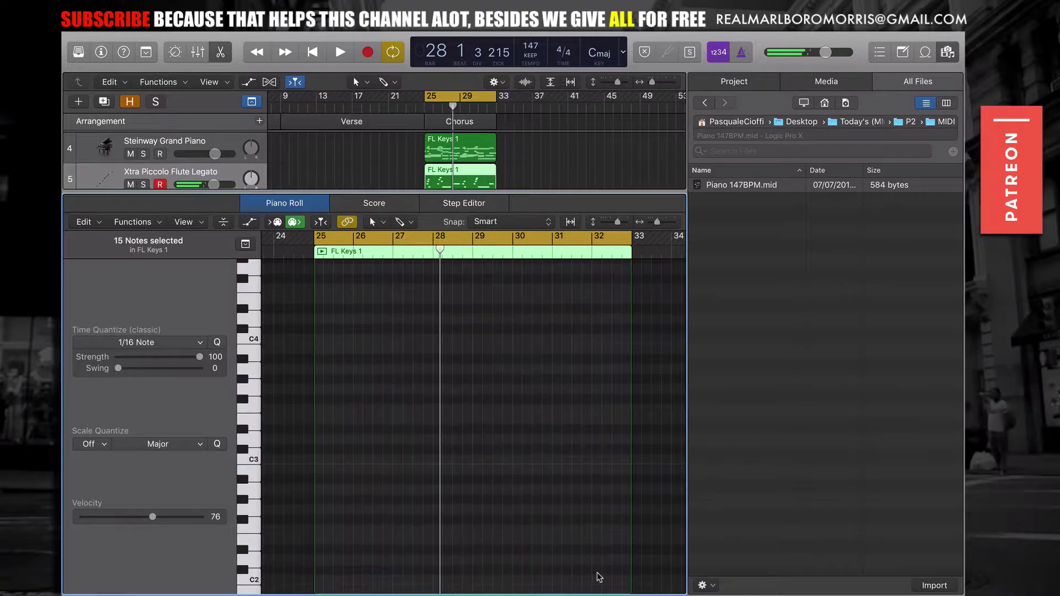
{"action": "scroll", "coordinate": [599, 575], "scroll_direction": "down", "scroll_amount": 2}
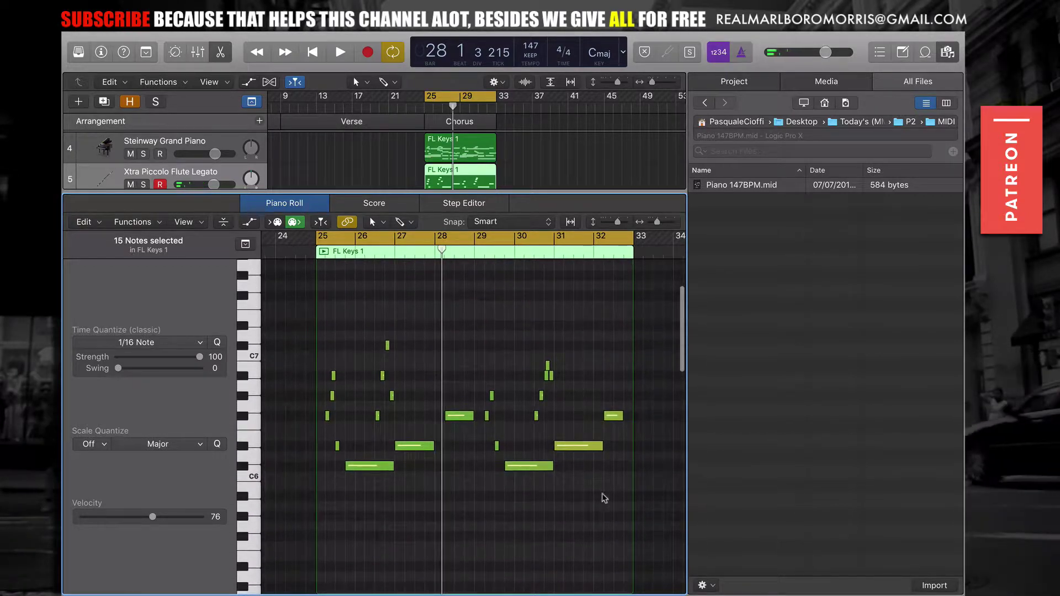
- Transpose all the remaining flute notes down one octave and play back the chorus
{"action": "key", "text": "super+a"}
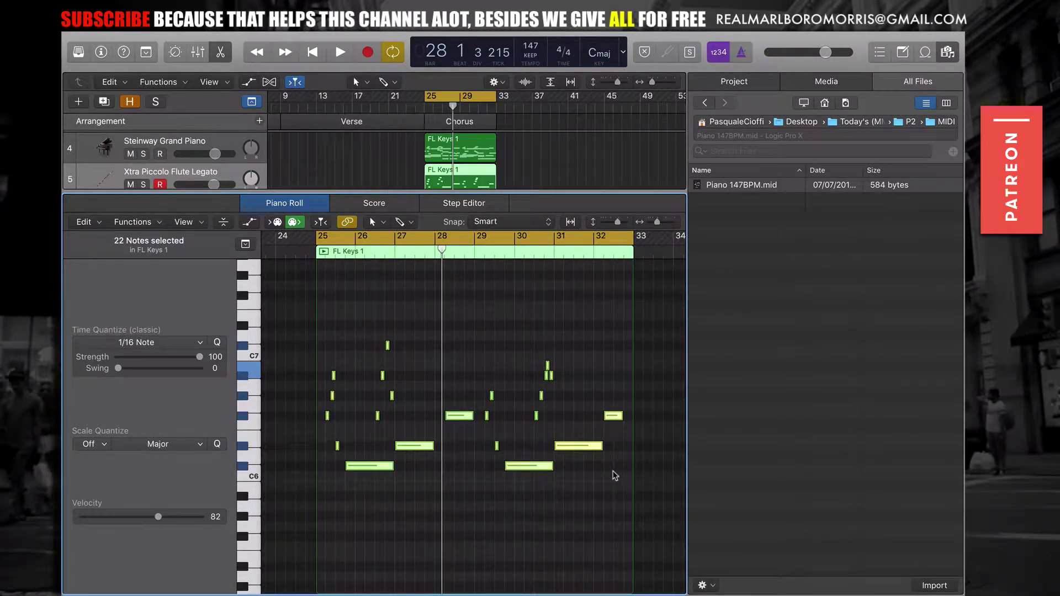
{"action": "key", "text": "alt+shift+Down"}
{"action": "key", "text": "space"}
{"action": "scroll", "coordinate": [613, 471], "scroll_direction": "down", "scroll_amount": 4}
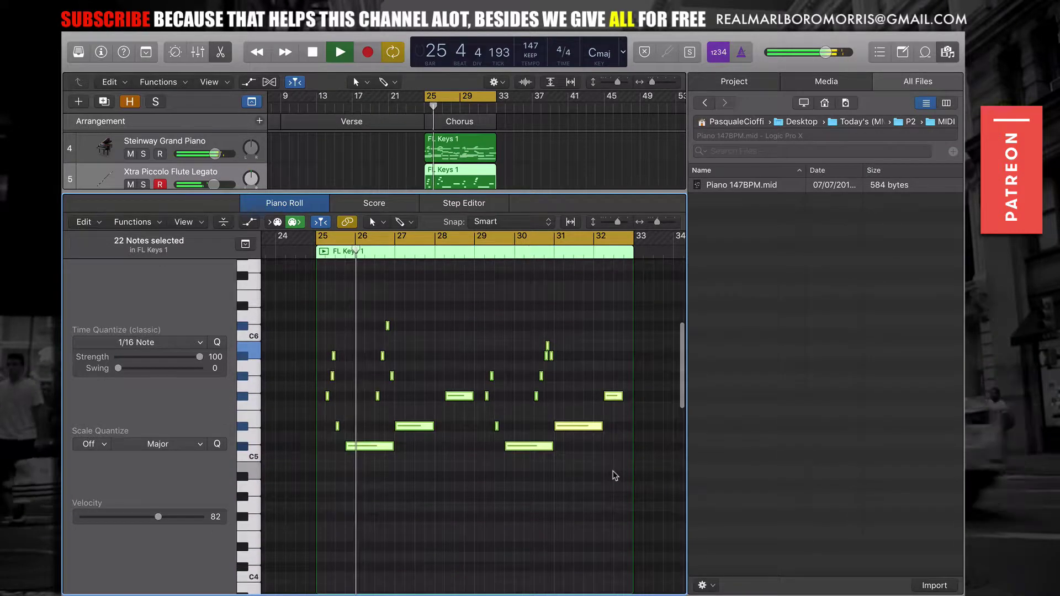
{"action": "scroll", "coordinate": [608, 467], "scroll_direction": "down", "scroll_amount": 1}
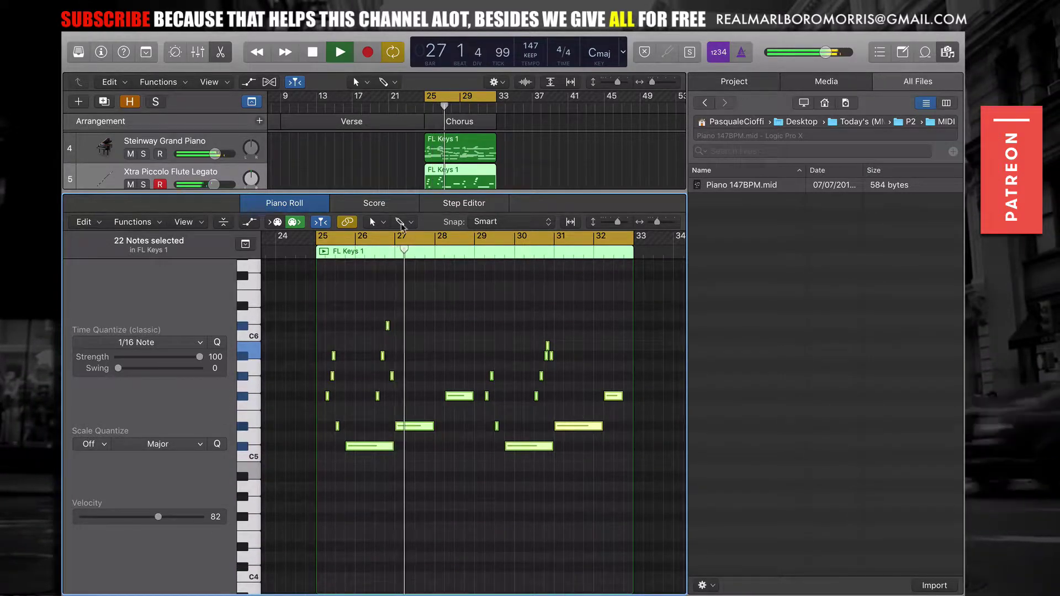
- Close the Piano Roll, lower the volume of the Xtra Piccolo Flute Legato track and stop playback
{"action": "key", "text": "p"}
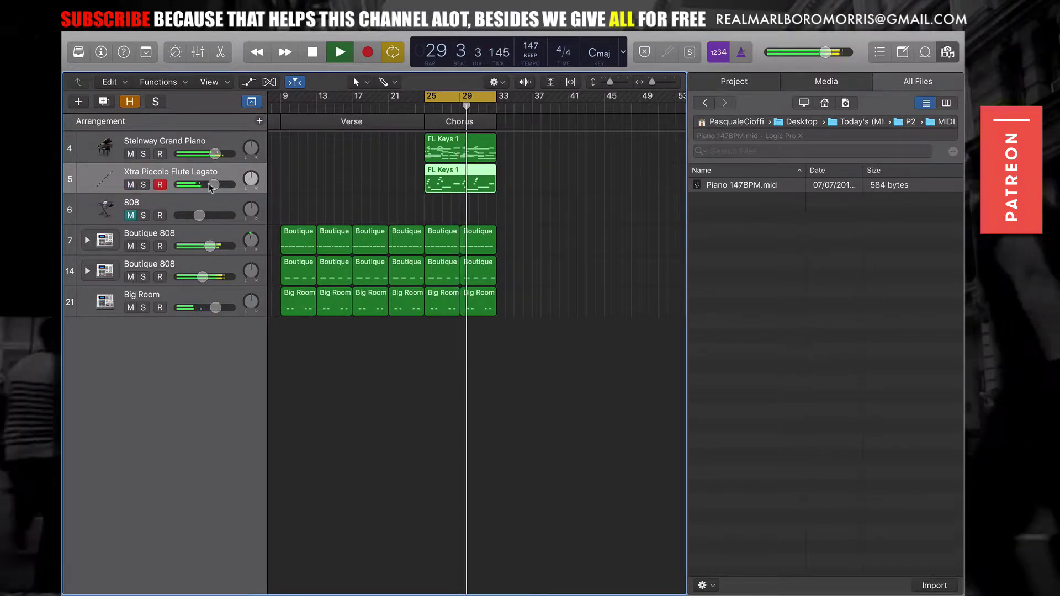
{"action": "left_click_drag", "start_coordinate": [214, 185], "coordinate": [200, 184]}
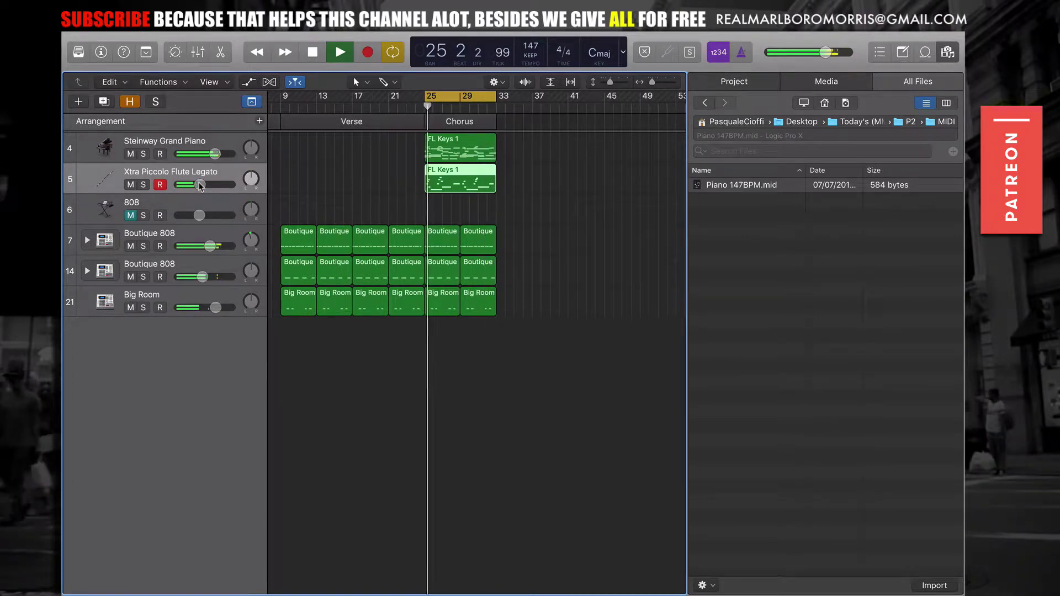
{"action": "key", "text": "space"}
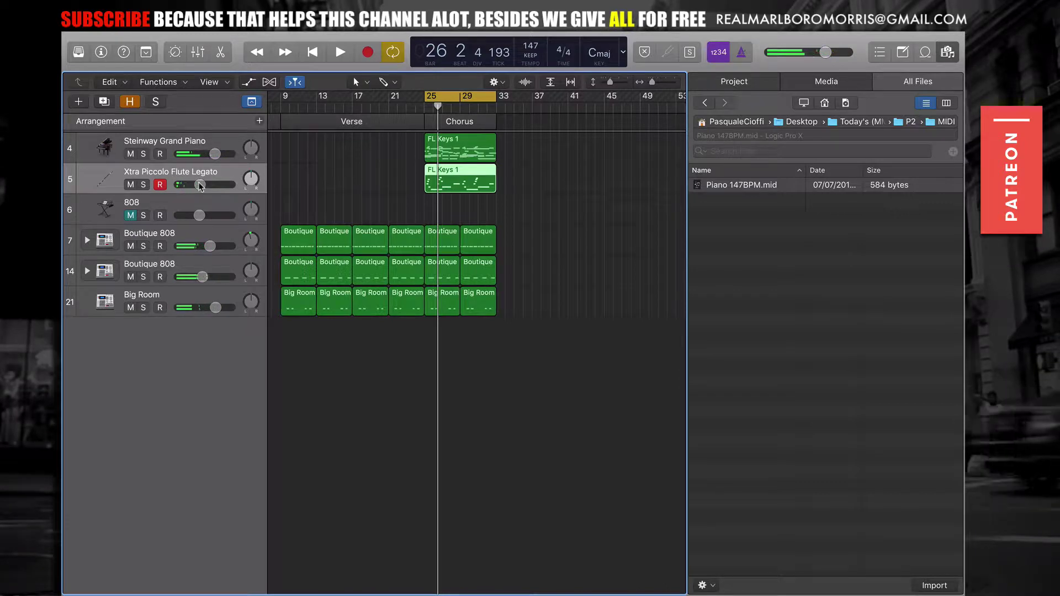
- Play the chorus from bar 25, unmute the 808 track and set Musical Typing for it to octave C1
{"action": "left_click_drag", "start_coordinate": [438, 106], "coordinate": [426, 108]}
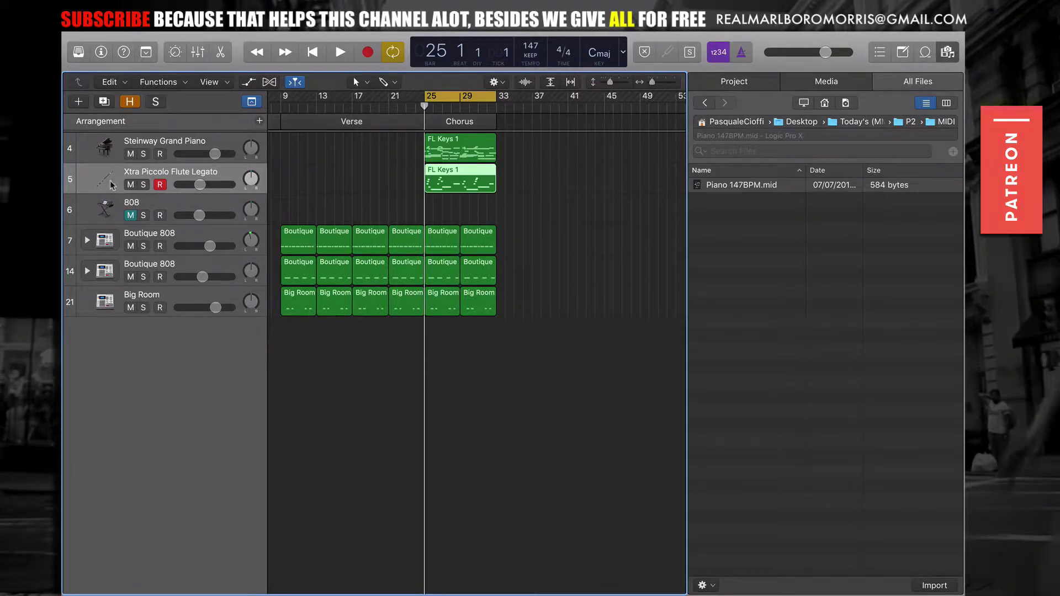
{"action": "key", "text": "space"}
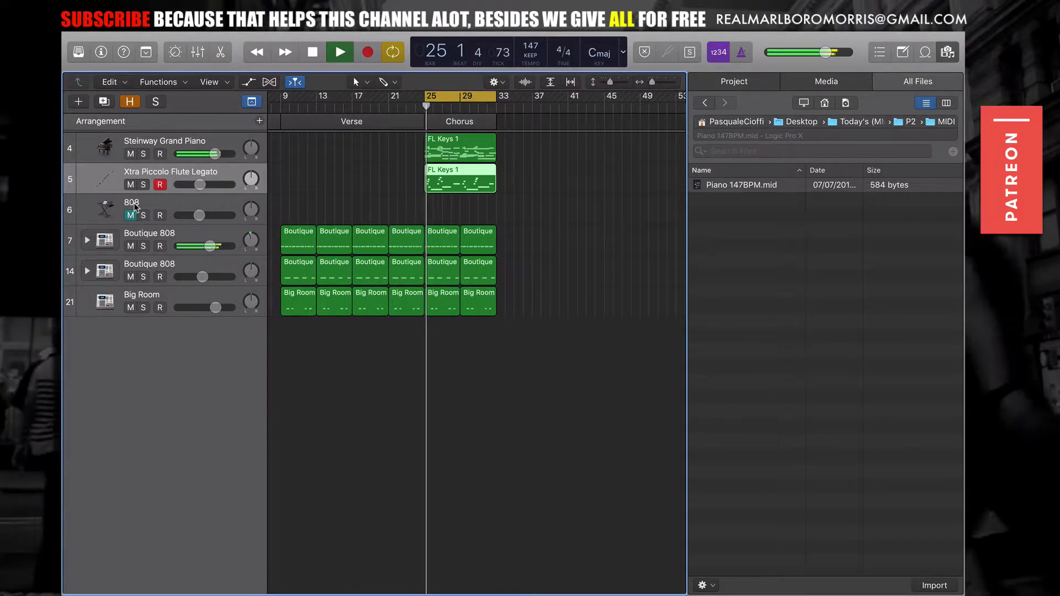
{"action": "left_click", "coordinate": [135, 209]}
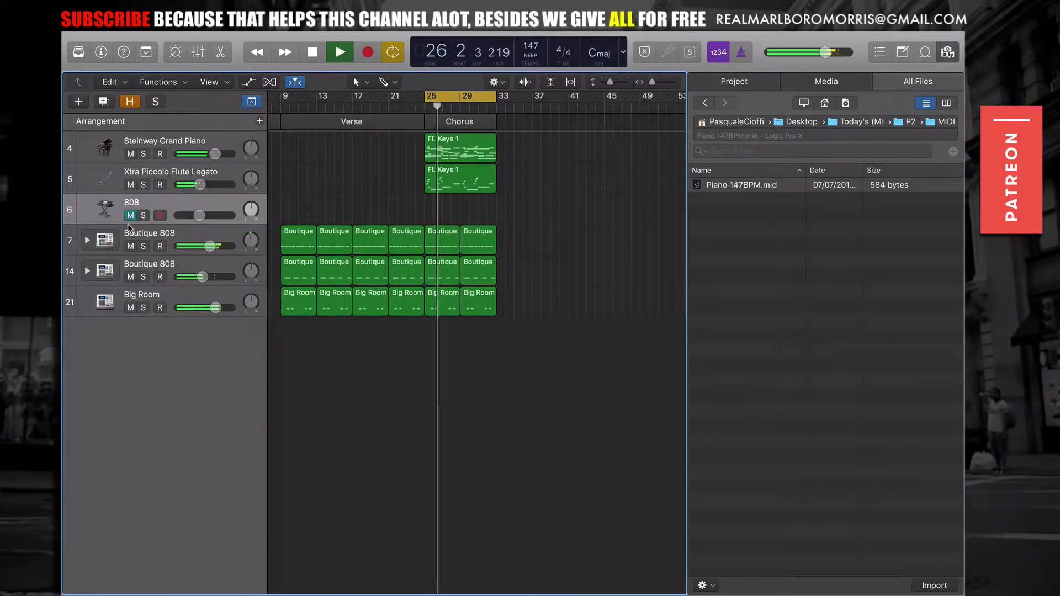
{"action": "key", "text": "ctrl+k"}
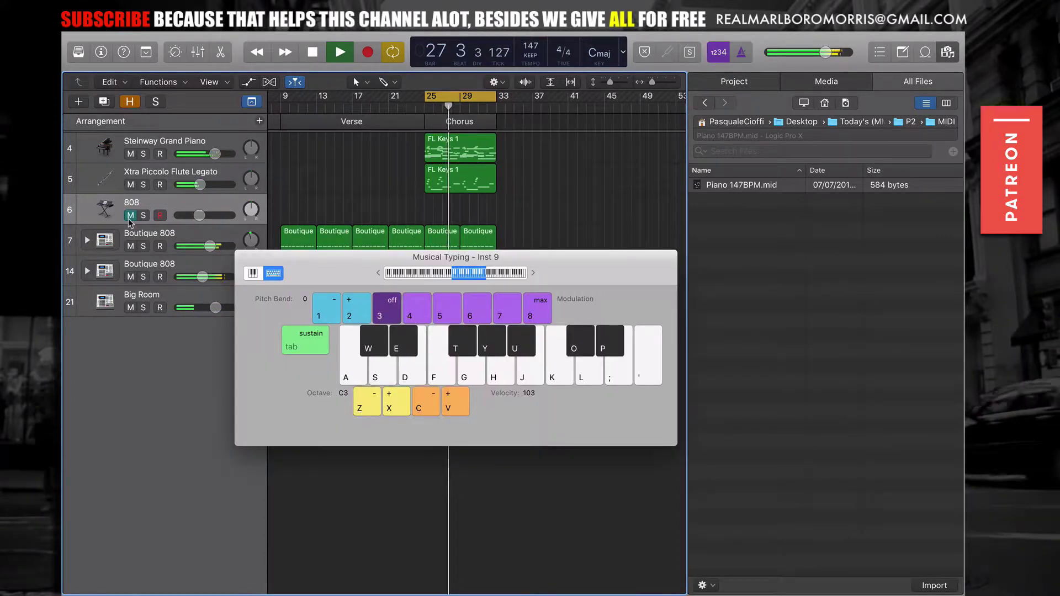
{"action": "left_click", "coordinate": [372, 401]}
{"action": "key", "text": "a"}
{"action": "left_click", "coordinate": [371, 402]}
{"action": "key", "text": "a"}
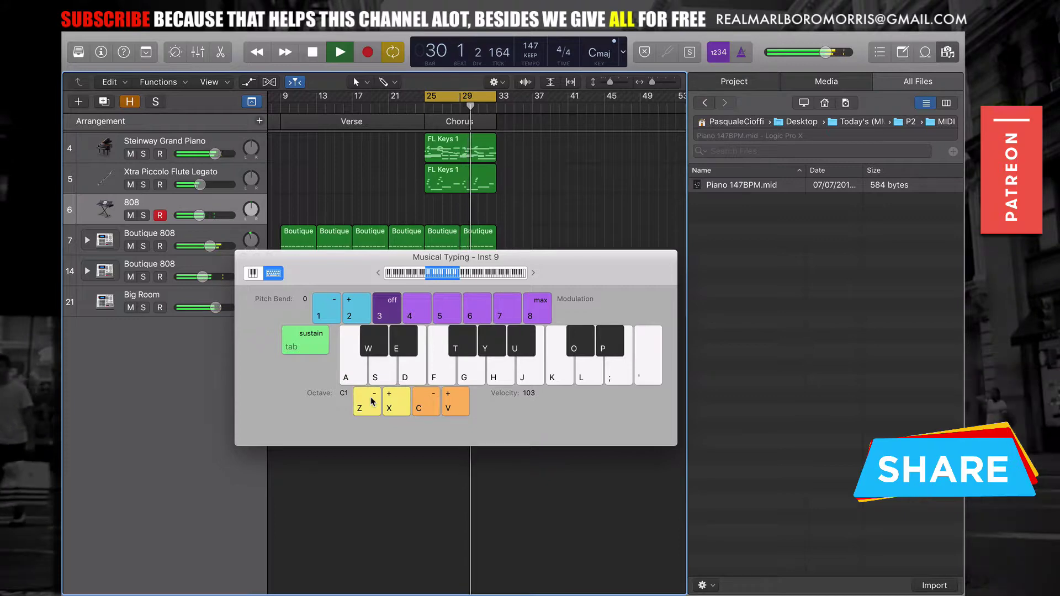
- Try out an 808 bass line over the chorus, lower the Musical Typing octave to C0 and stop playback
{"action": "key", "text": "a"}
{"action": "key", "text": "f"}
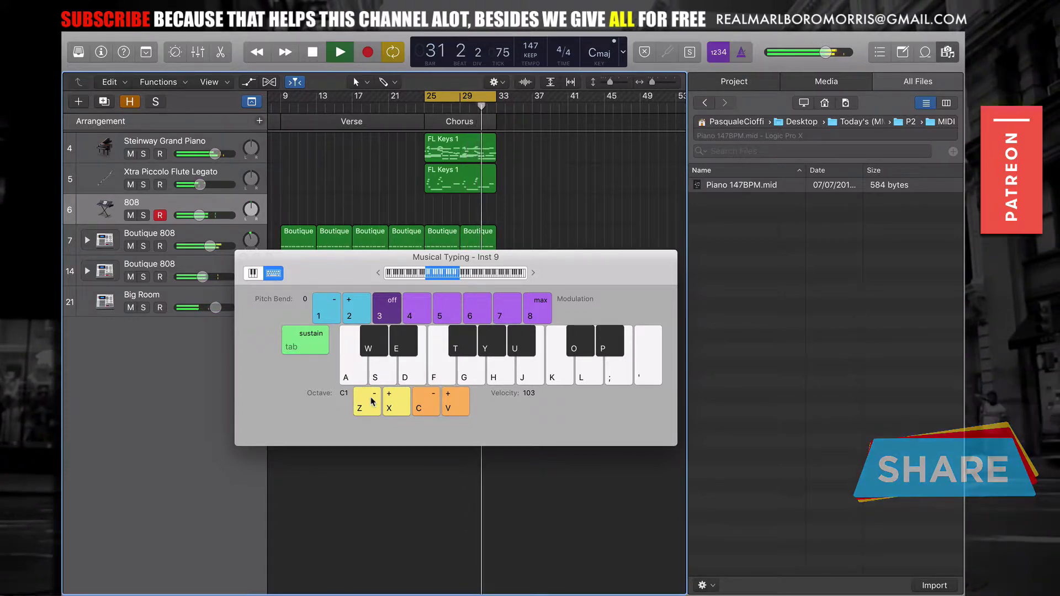
{"action": "key", "text": "f"}
{"action": "key", "text": "t"}
{"action": "key", "text": "f"}
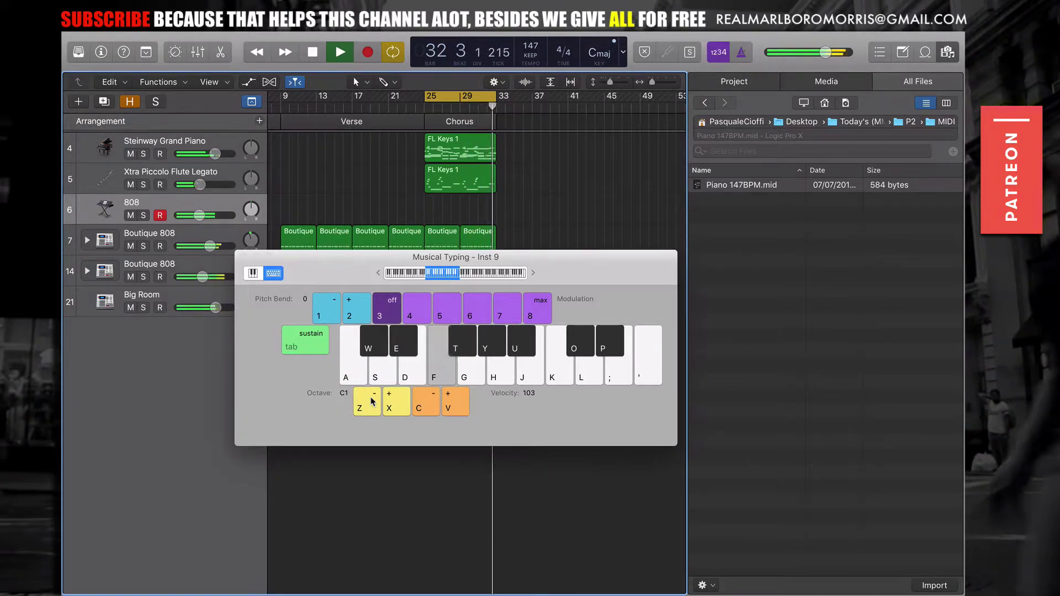
{"action": "key", "text": "u"}
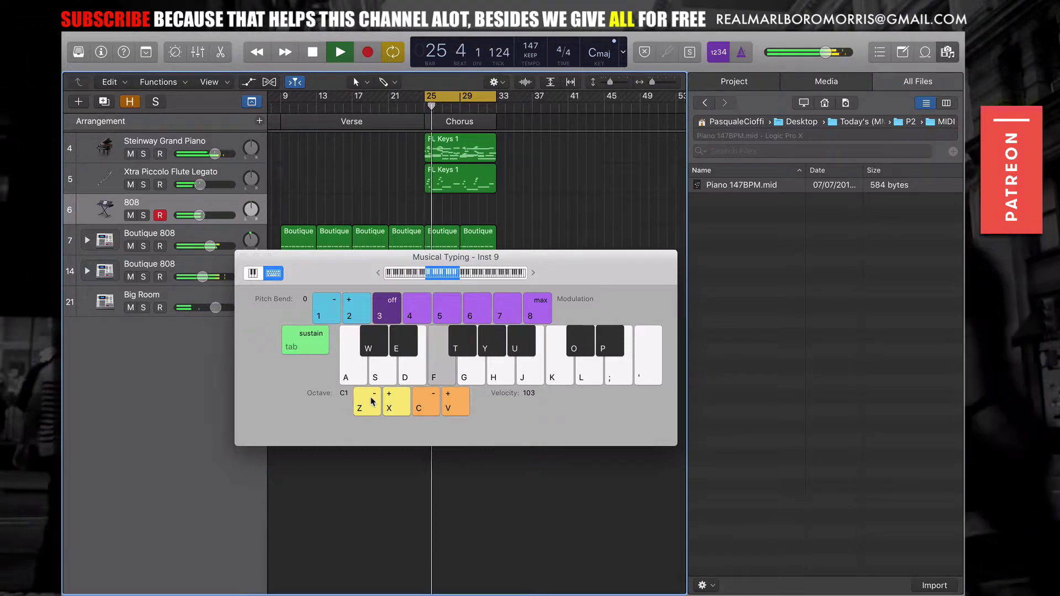
{"action": "key", "text": "f"}
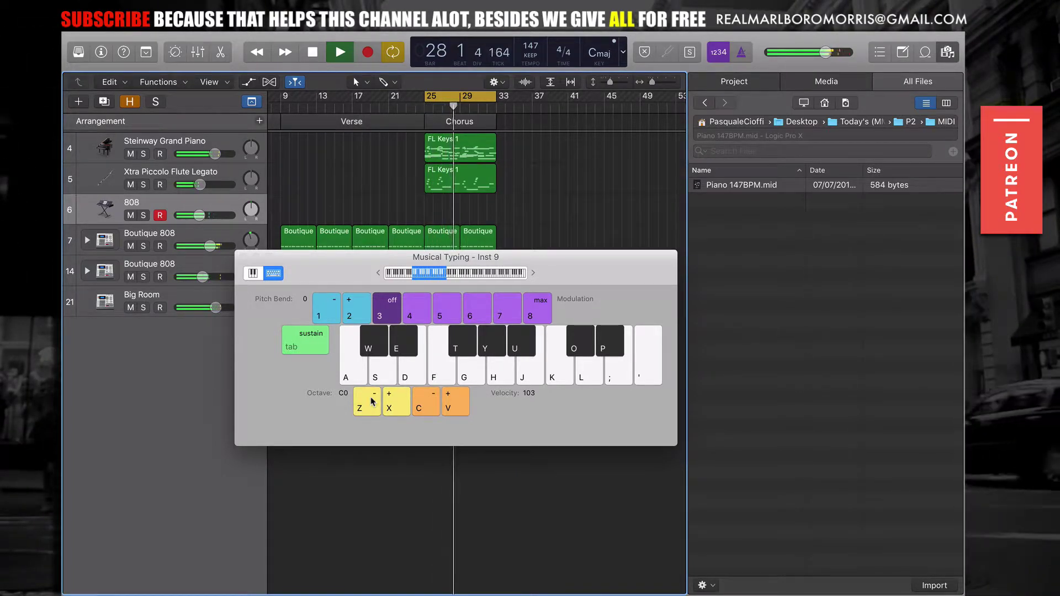
{"action": "key", "text": "f"}
{"action": "key", "text": "t"}
{"action": "key", "text": "f"}
{"action": "key", "text": "space"}
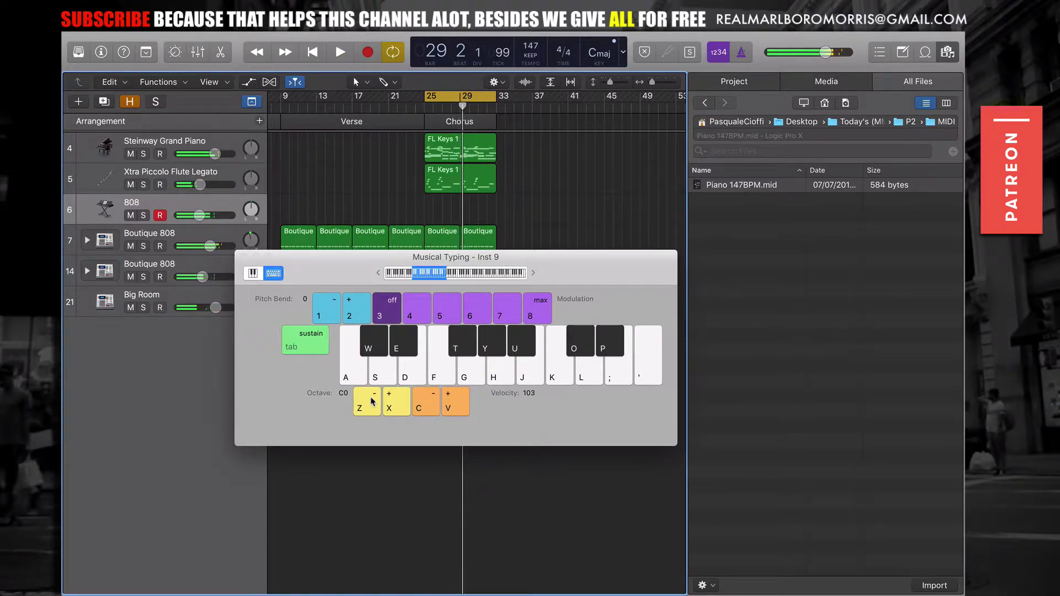
- Record an 808 bass pattern of F and F# notes over bars 25 to 28 and close Musical Typing
{"action": "key", "text": "r"}
{"action": "key", "text": "f"}
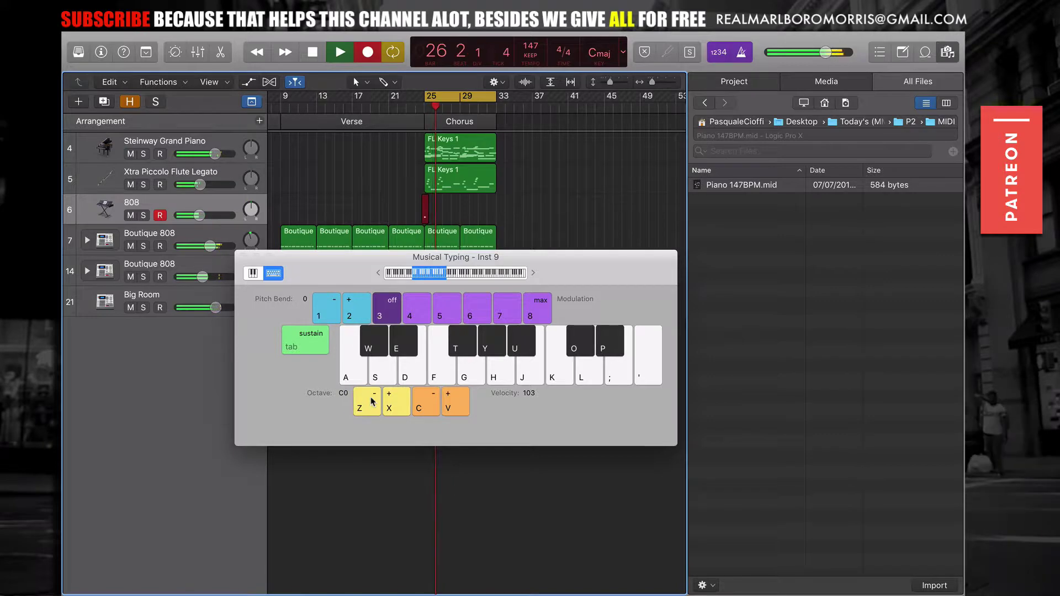
{"action": "key", "text": "f"}
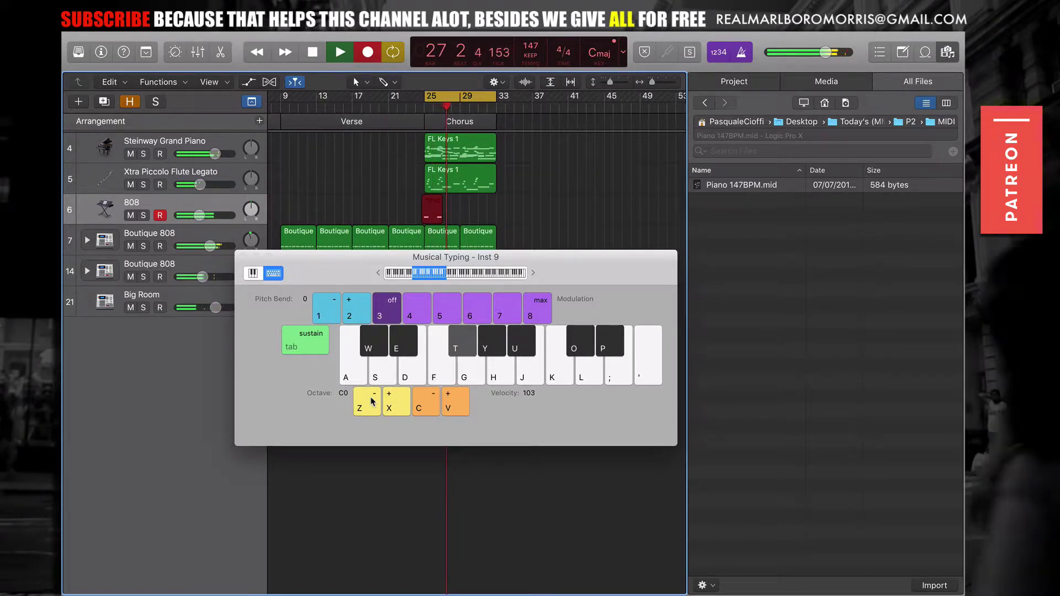
{"action": "key", "text": "f"}
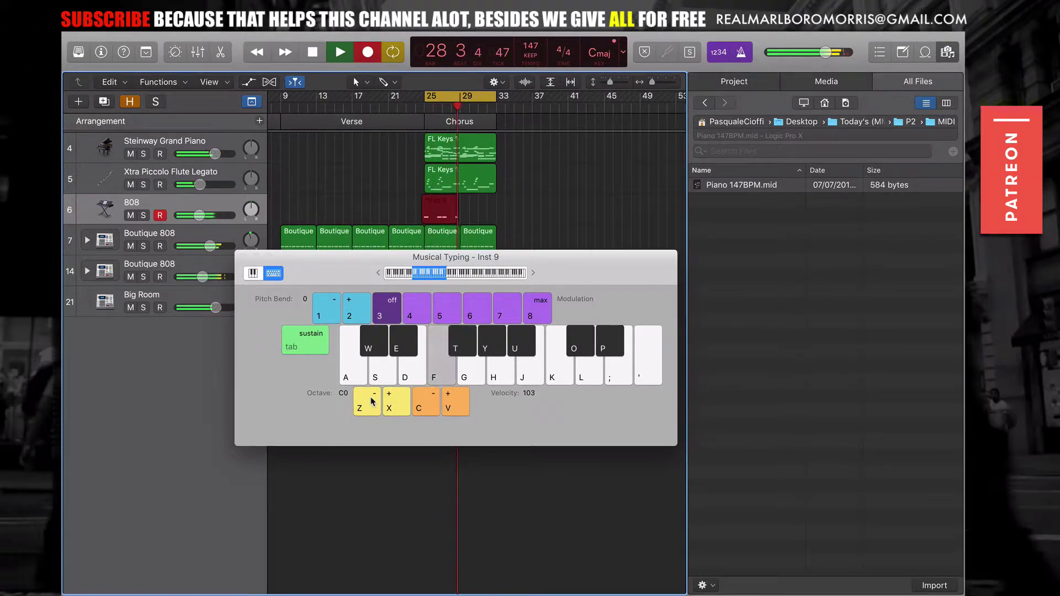
{"action": "left_click", "coordinate": [241, 255]}
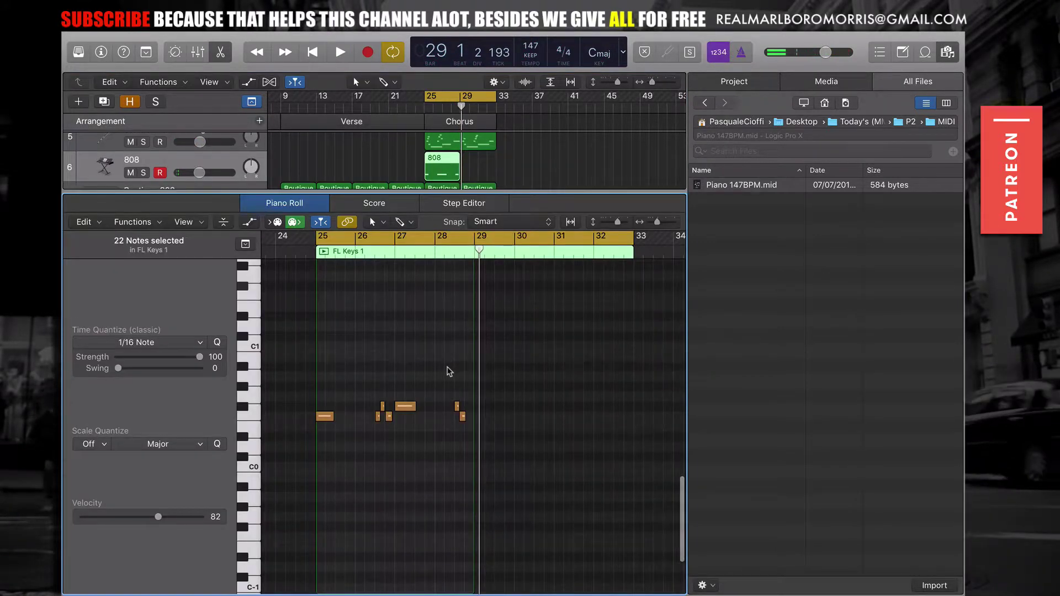
- Select all the notes of the recorded 808 part in the Piano Roll and play the chorus briefly
{"action": "key", "text": "super+a"}
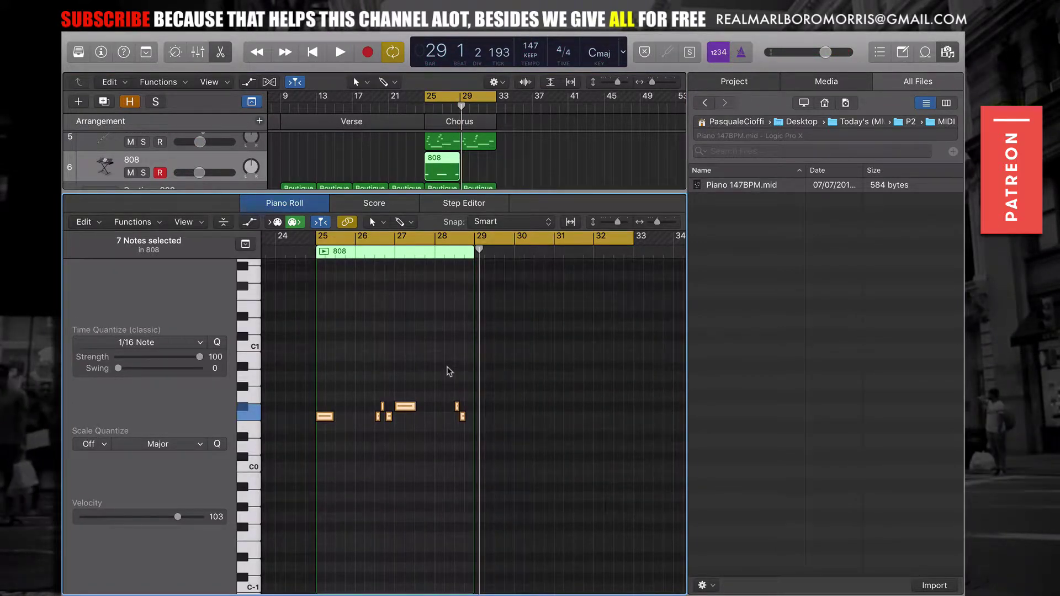
{"action": "key", "text": "space"}
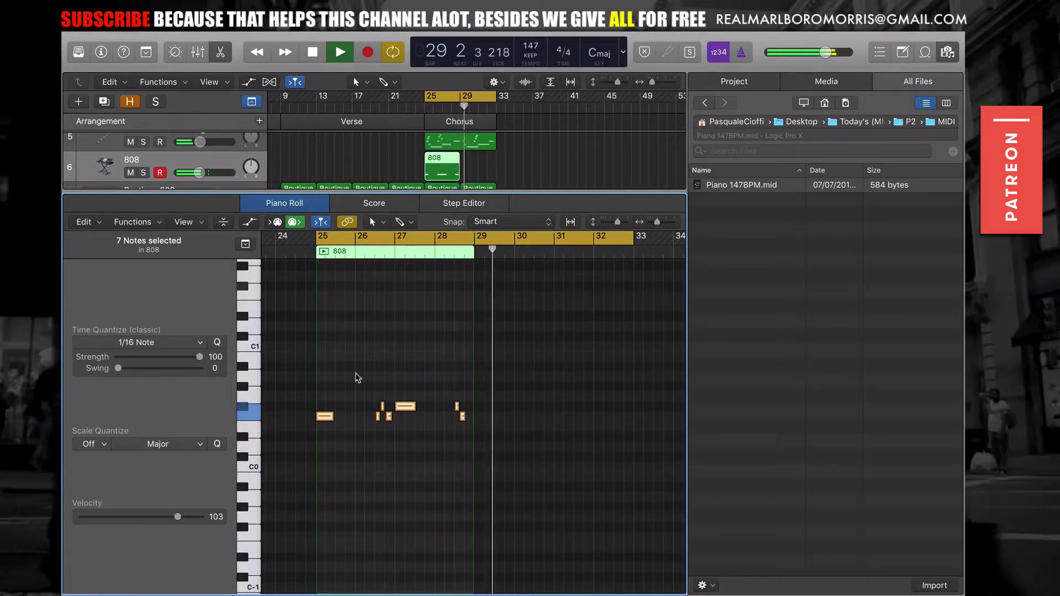
{"action": "key", "text": "space"}
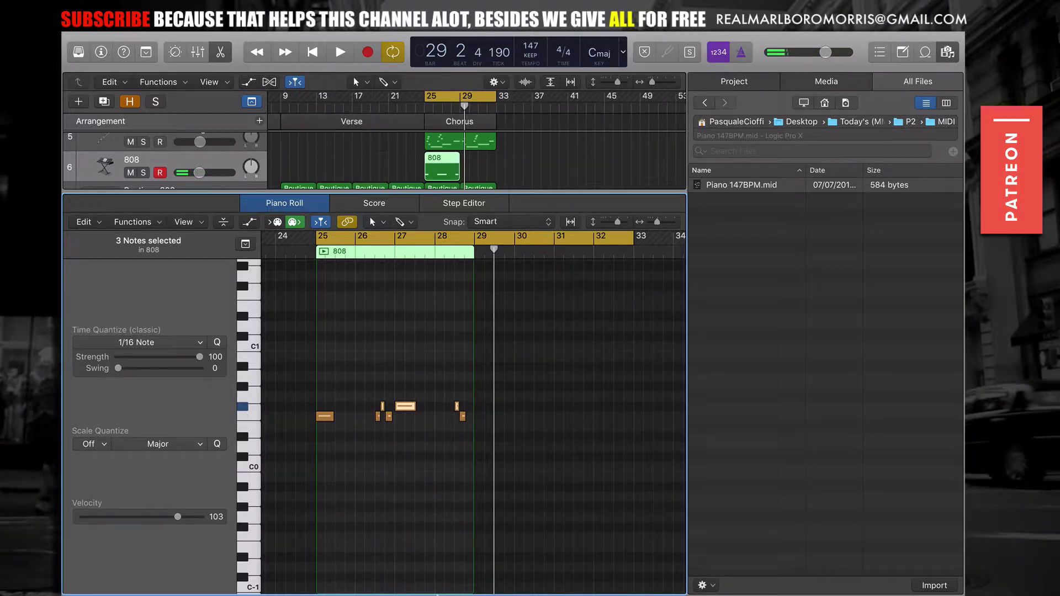
- Switch to the Chrome browser, close the eyeCare tab and view the expanded tweet screenshot in the Google image results
{"action": "left_click", "coordinate": [280, 570]}
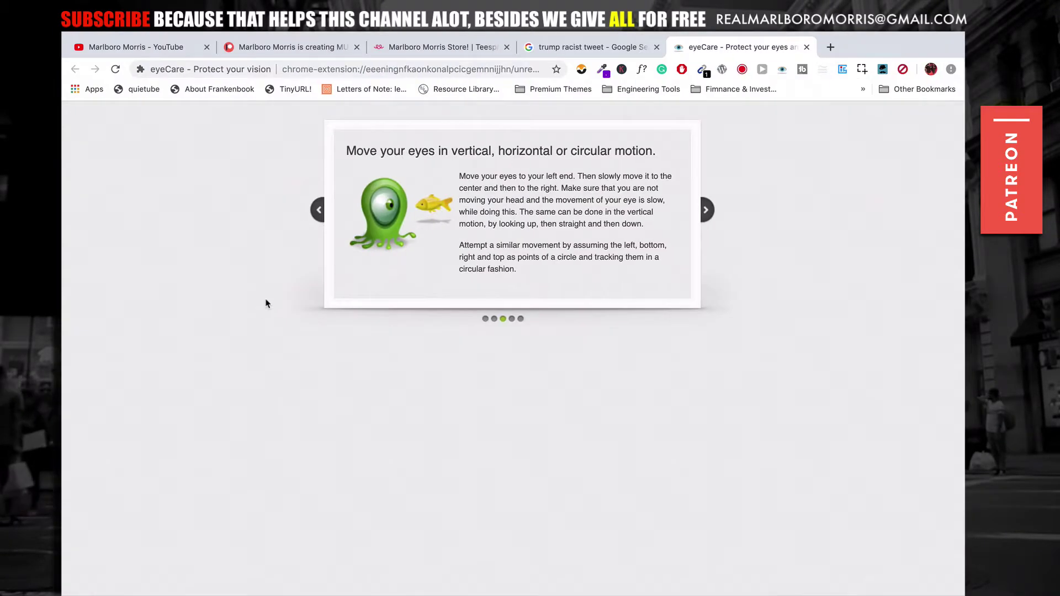
{"action": "left_click", "coordinate": [807, 47]}
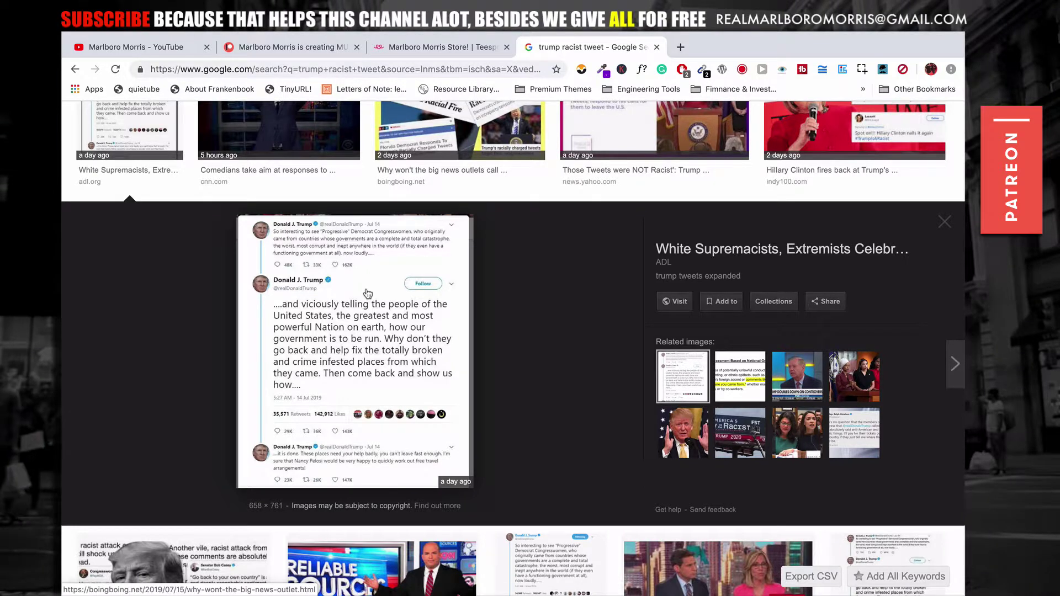
{"action": "scroll", "coordinate": [368, 293], "scroll_direction": "down", "scroll_amount": 1}
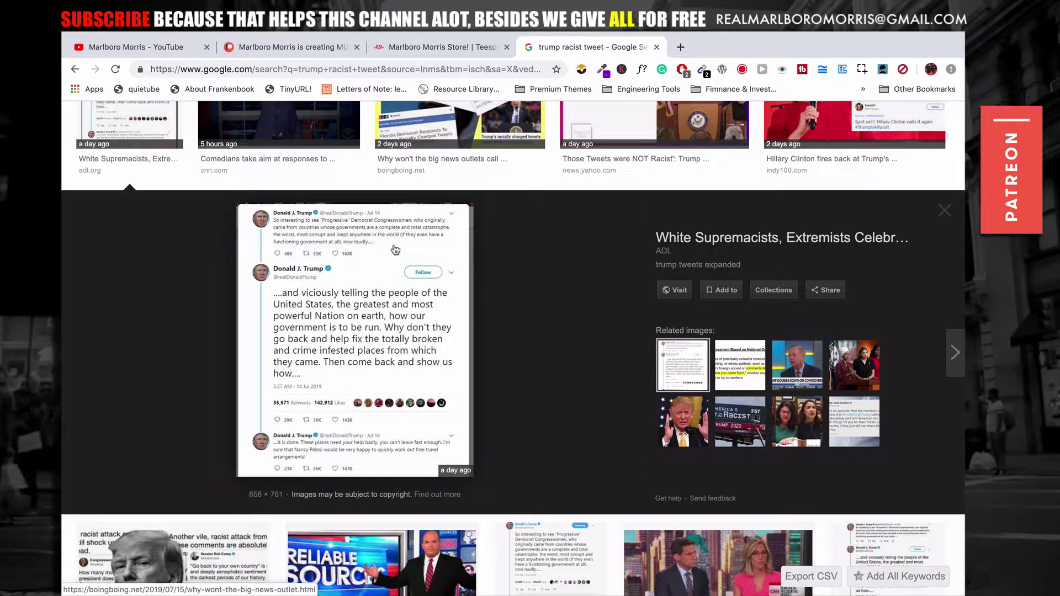
{"action": "scroll", "coordinate": [323, 353], "scroll_direction": "down", "scroll_amount": 1}
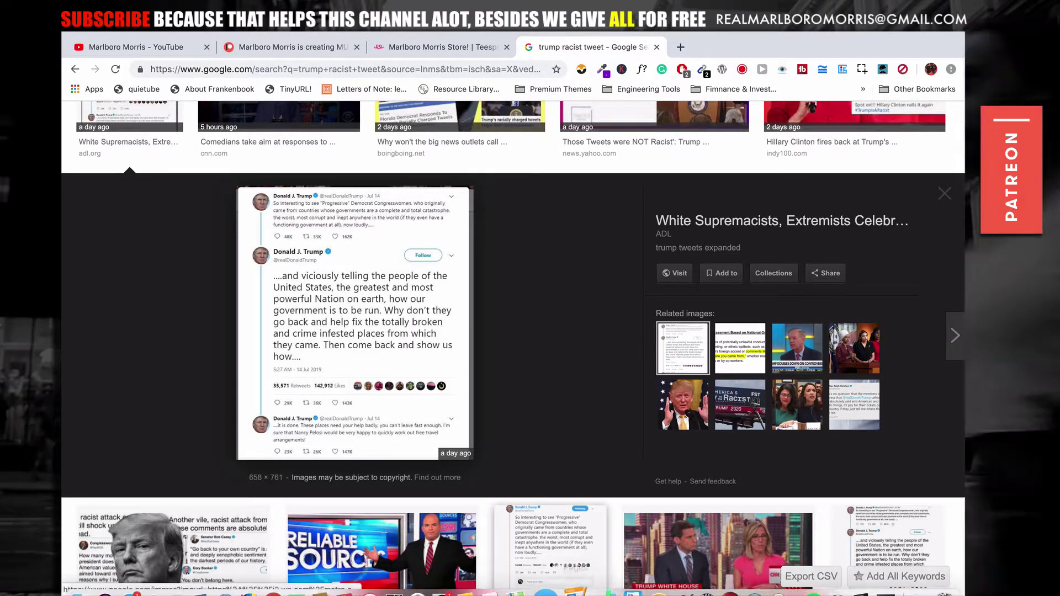
- Return to Logic Pro X, close the Piano Roll and repeat the 808 region over bars 29 to 32 of the chorus
{"action": "left_click", "coordinate": [845, 583]}
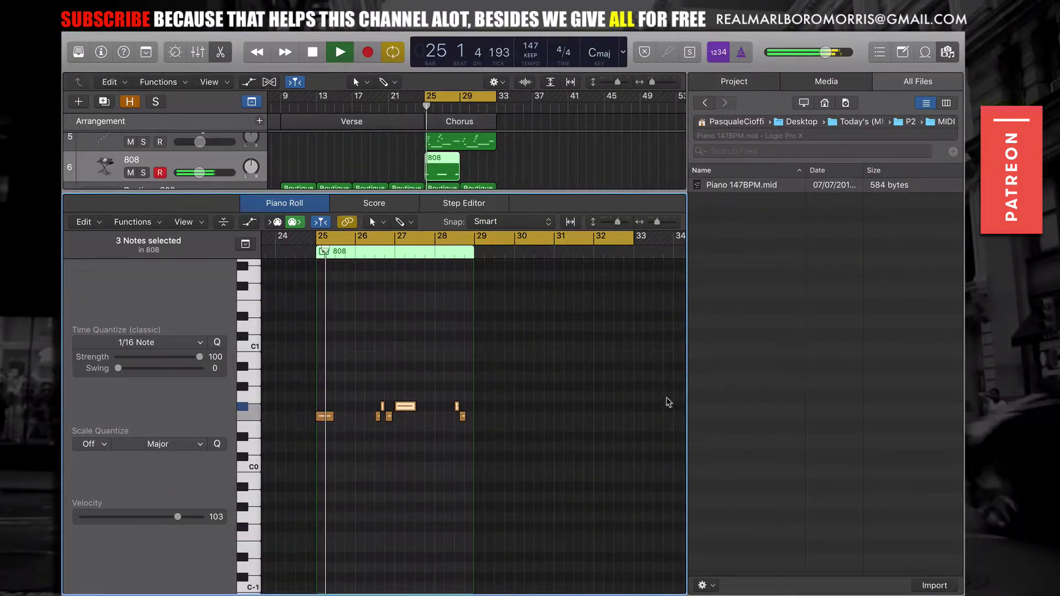
{"action": "key", "text": "e"}
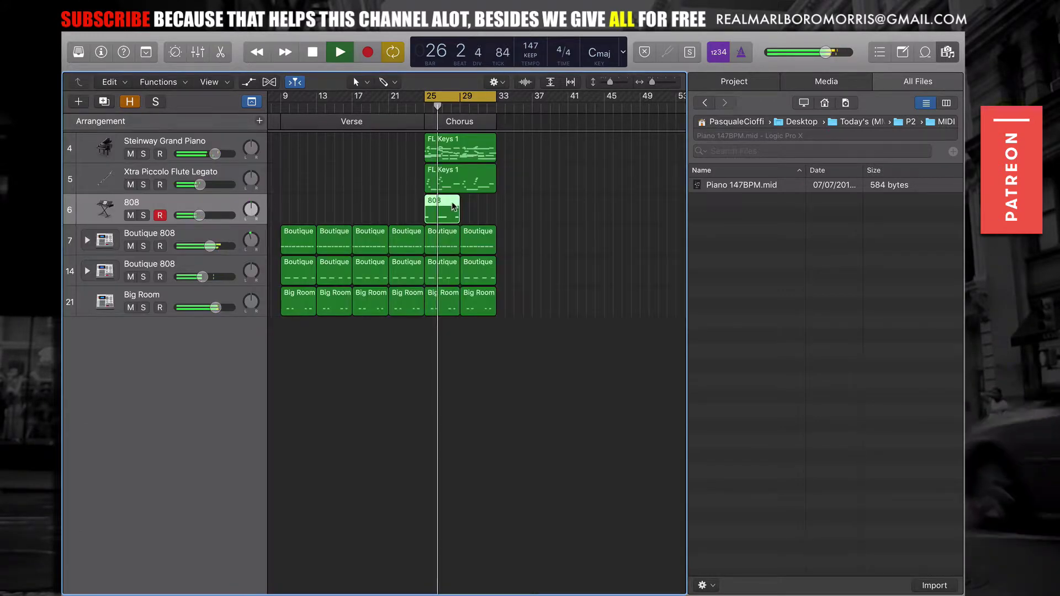
{"action": "left_click_drag", "start_coordinate": [459, 202], "coordinate": [494, 206]}
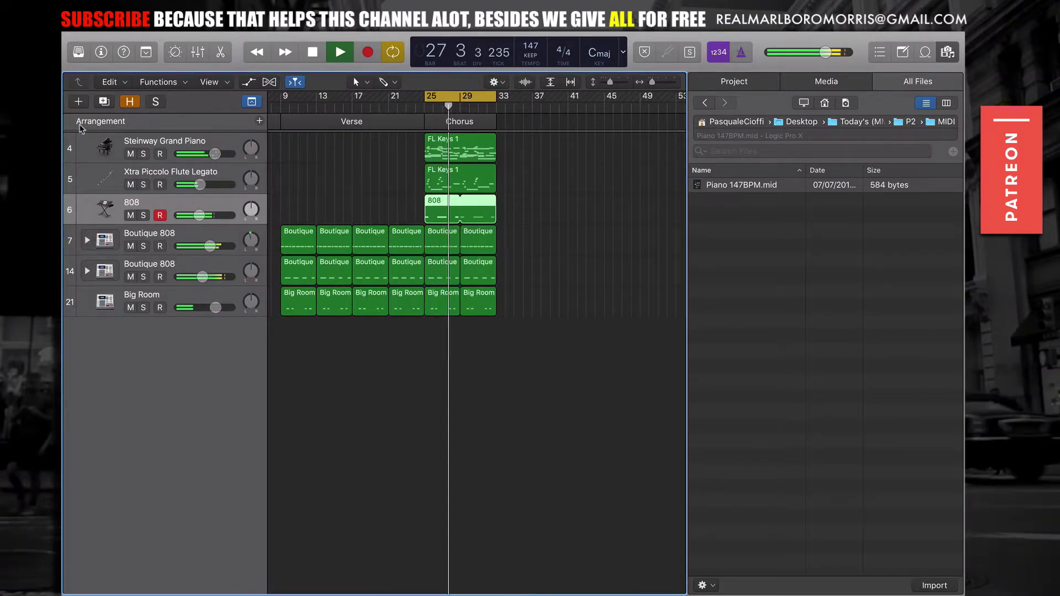
- Select the Steinway Grand Piano track, mute the 808 track and show the piano's channel strip with the Library closed
{"action": "left_click", "coordinate": [78, 52]}
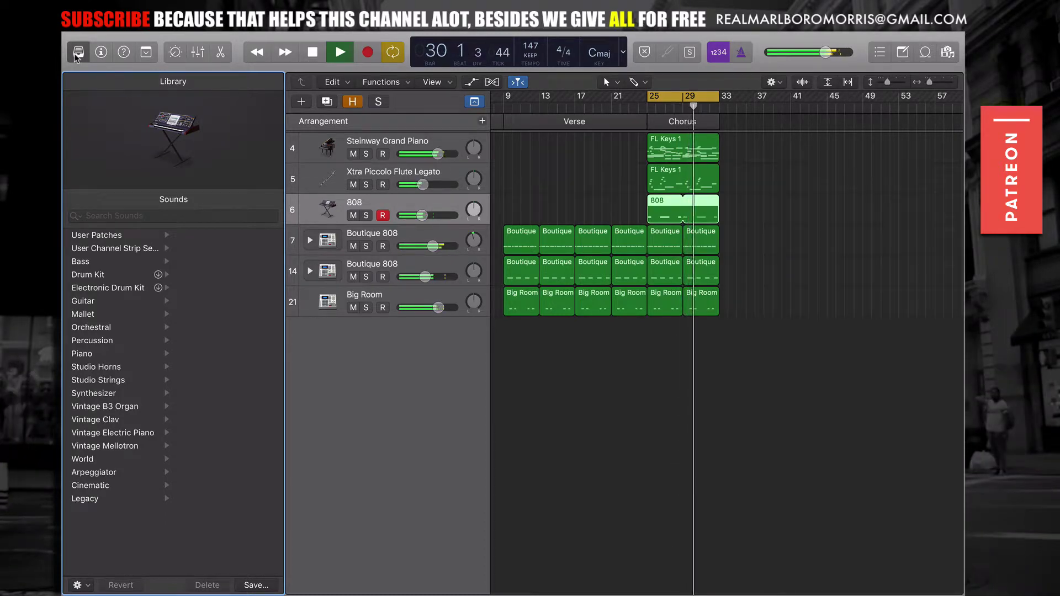
{"action": "left_click", "coordinate": [307, 148]}
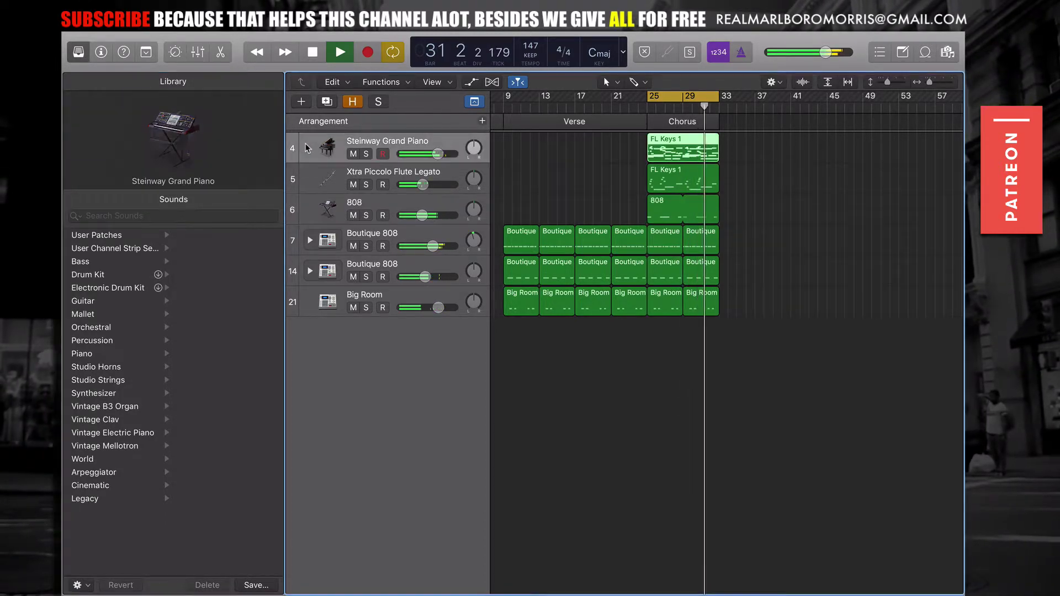
{"action": "left_click", "coordinate": [353, 215]}
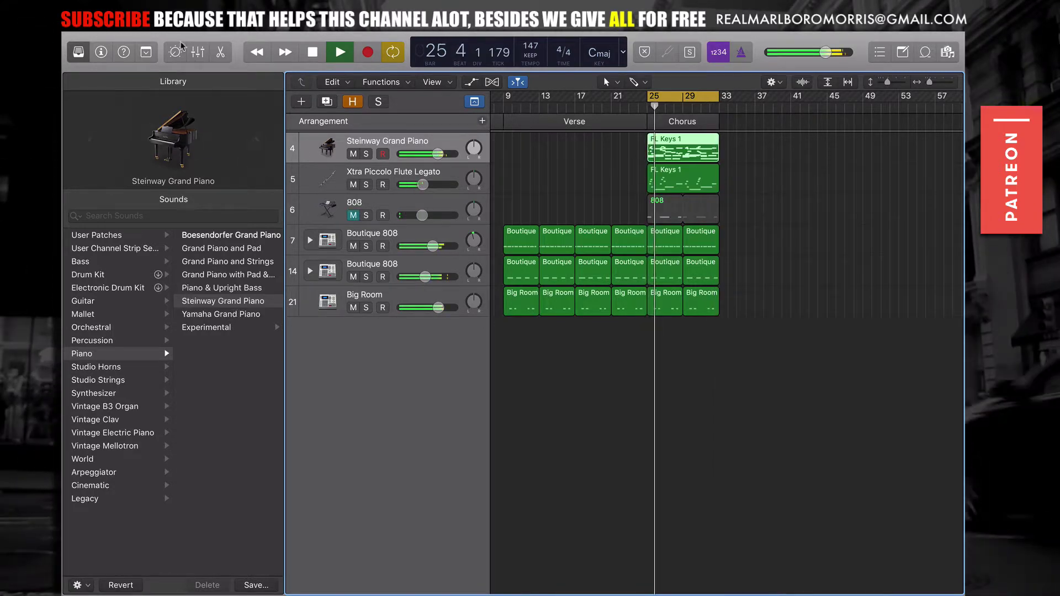
{"action": "left_click", "coordinate": [101, 52]}
{"action": "left_click", "coordinate": [77, 53]}
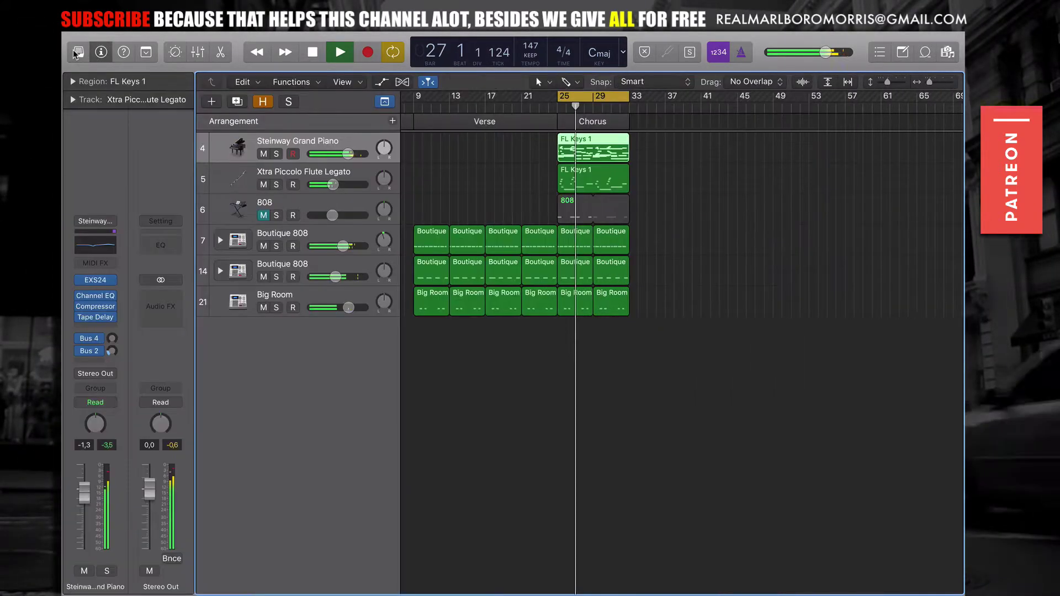
- Examine the piano track's EXS24 instrument and its Channel EQ, Compressor and Tape Delay settings, closing each plug-in window
{"action": "left_click", "coordinate": [96, 280]}
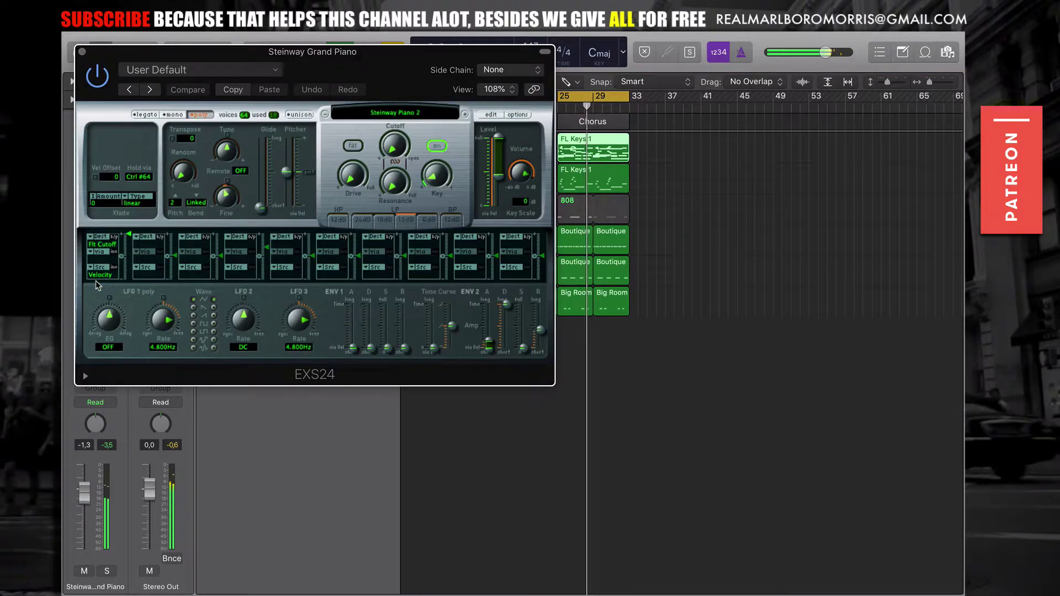
{"action": "left_click", "coordinate": [82, 52]}
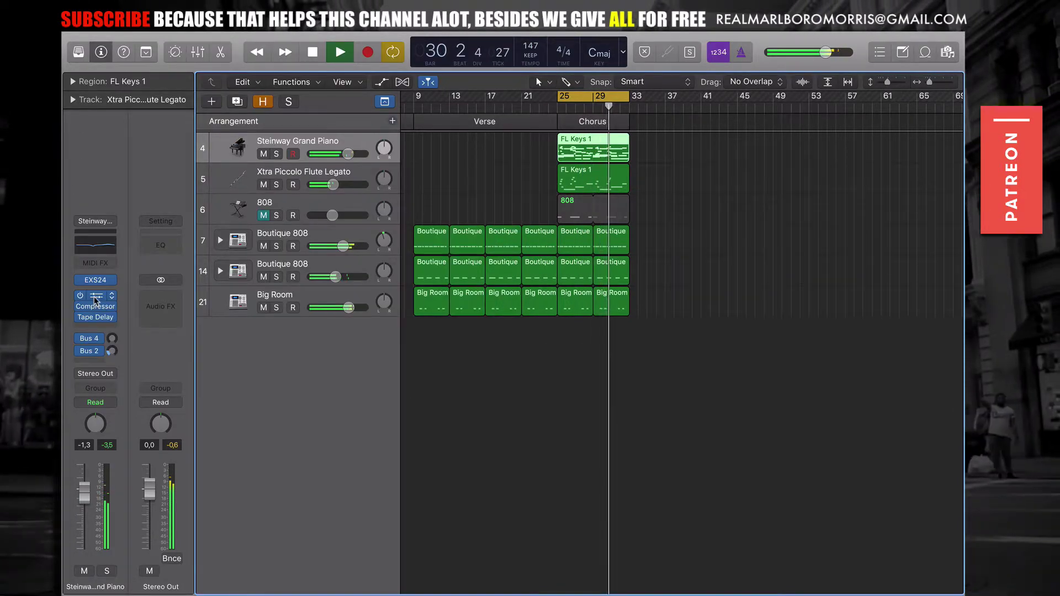
{"action": "left_click", "coordinate": [95, 245]}
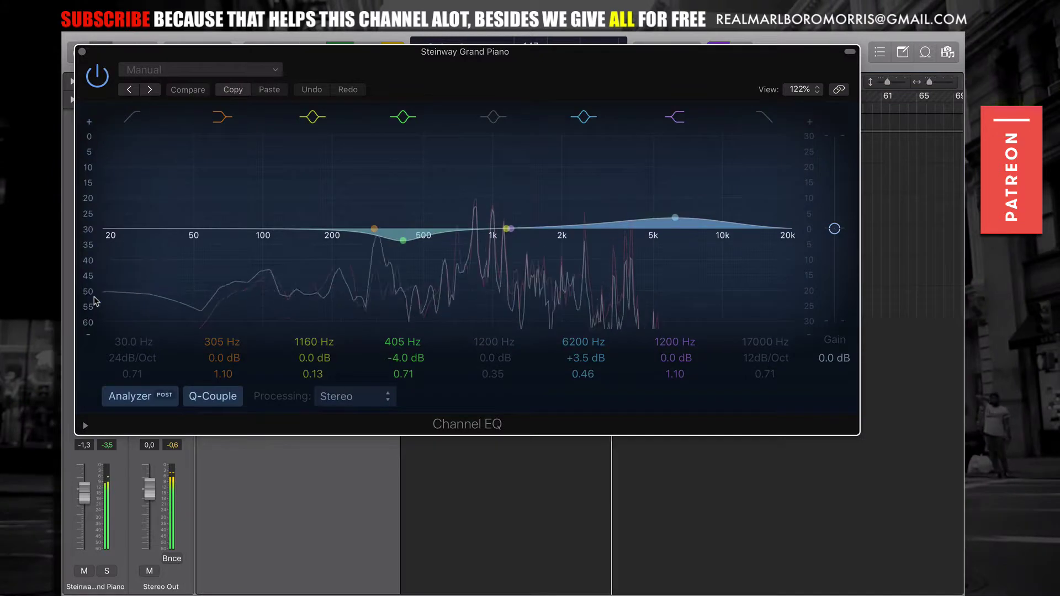
{"action": "left_click", "coordinate": [82, 52]}
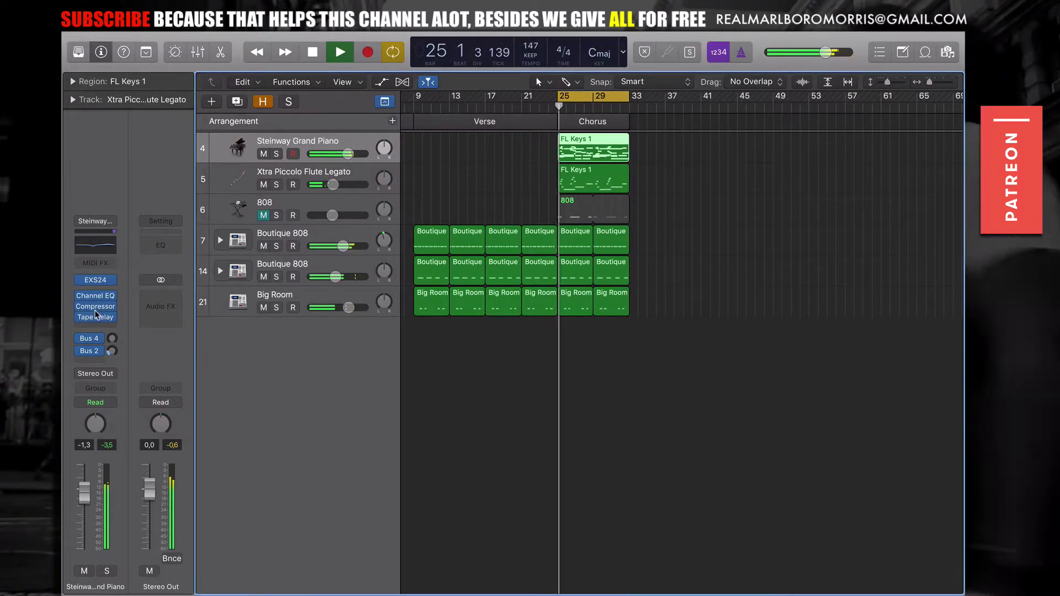
{"action": "left_click", "coordinate": [95, 306]}
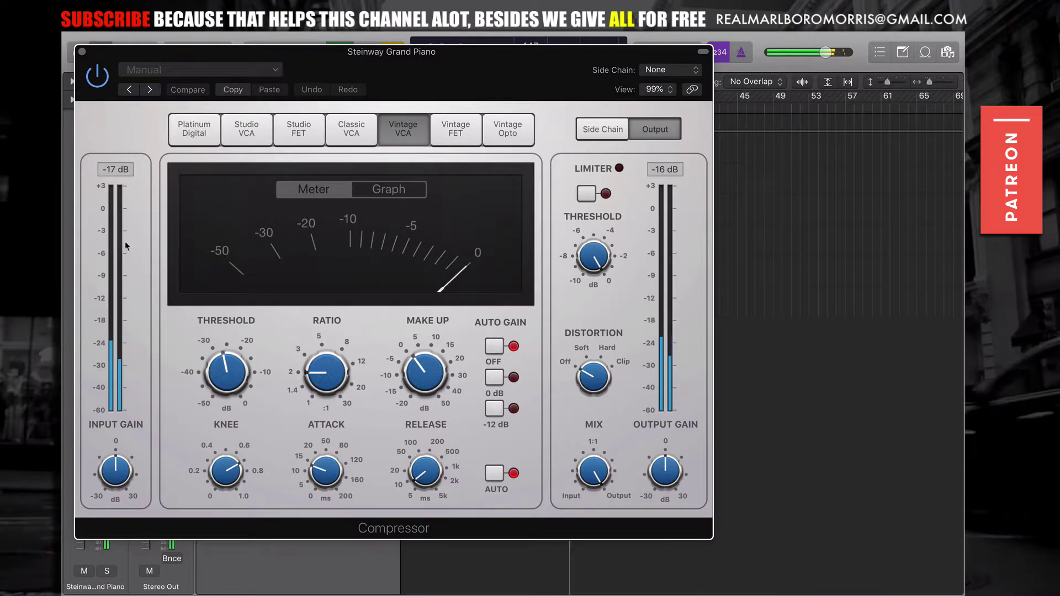
{"action": "left_click", "coordinate": [83, 52]}
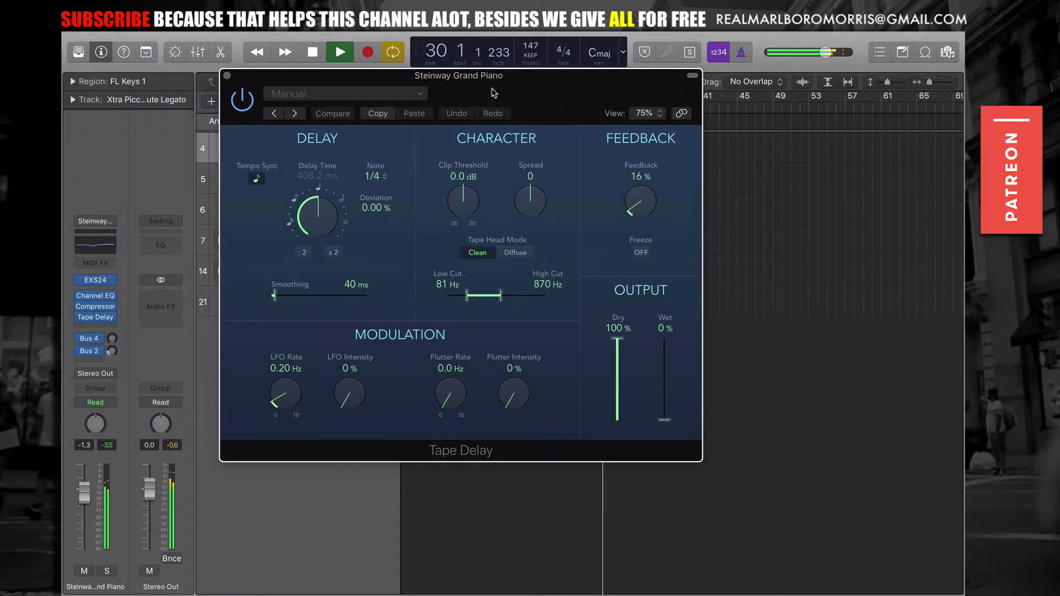
{"action": "left_click", "coordinate": [227, 76]}
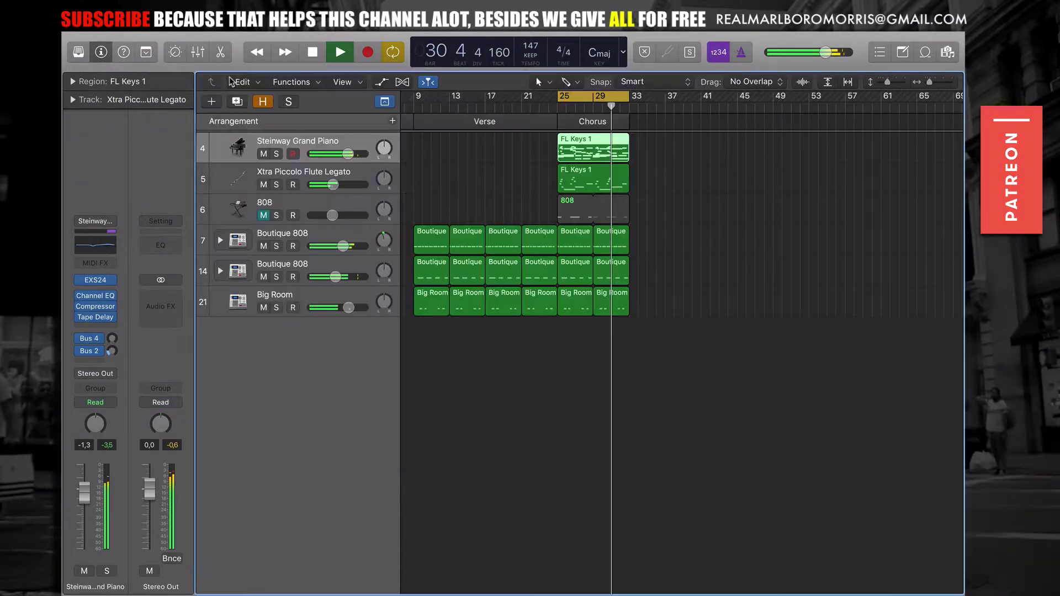
- Inspect the piano's Bus 4 and Bus 2 sends, including the Space Designer reverb and Channel EQ on Bus 2
{"action": "left_click", "coordinate": [92, 343]}
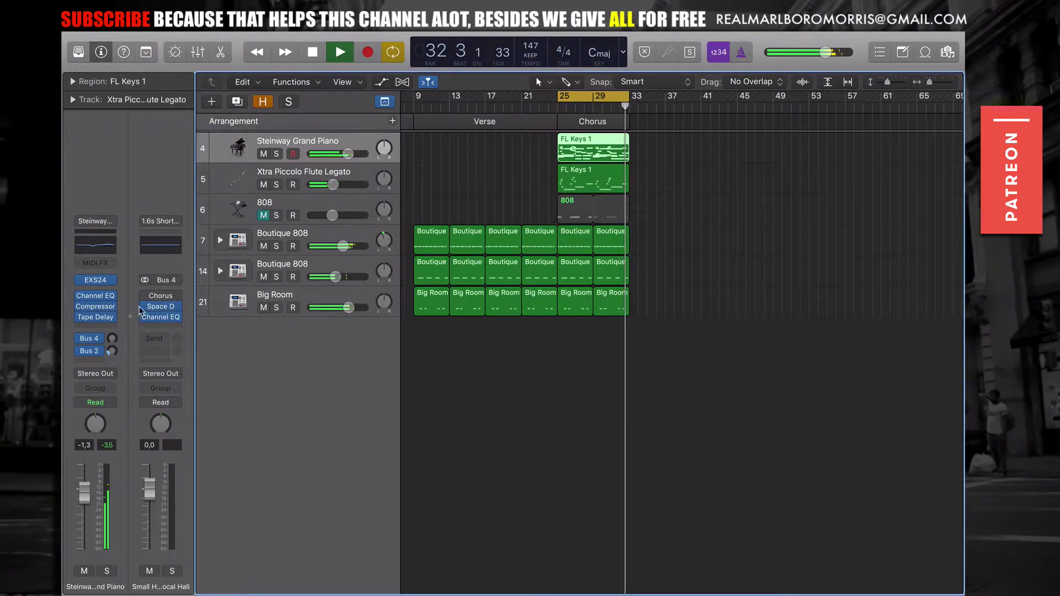
{"action": "left_click", "coordinate": [92, 352]}
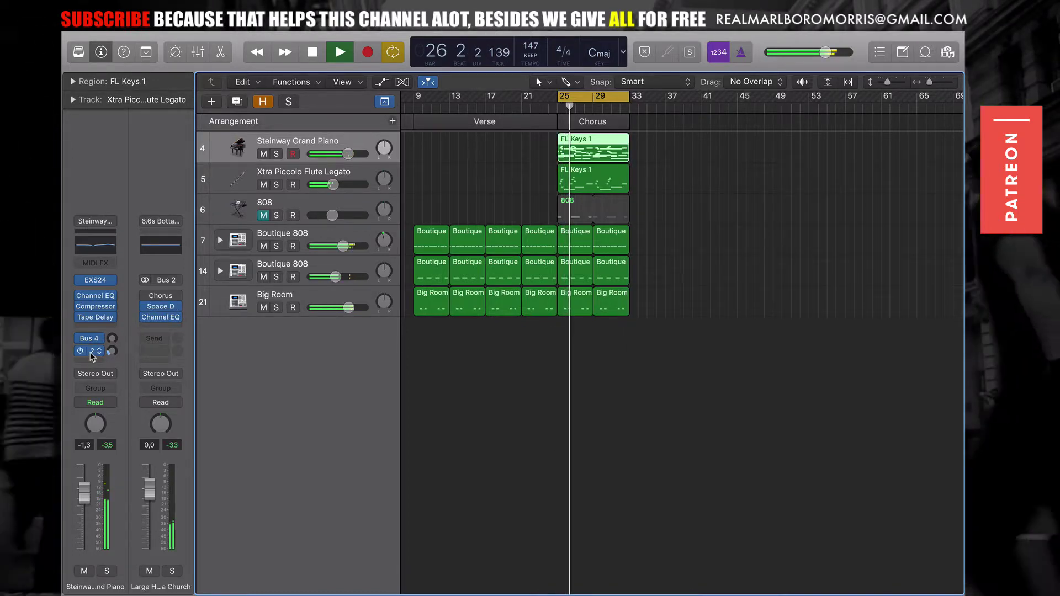
{"action": "left_click", "coordinate": [162, 307]}
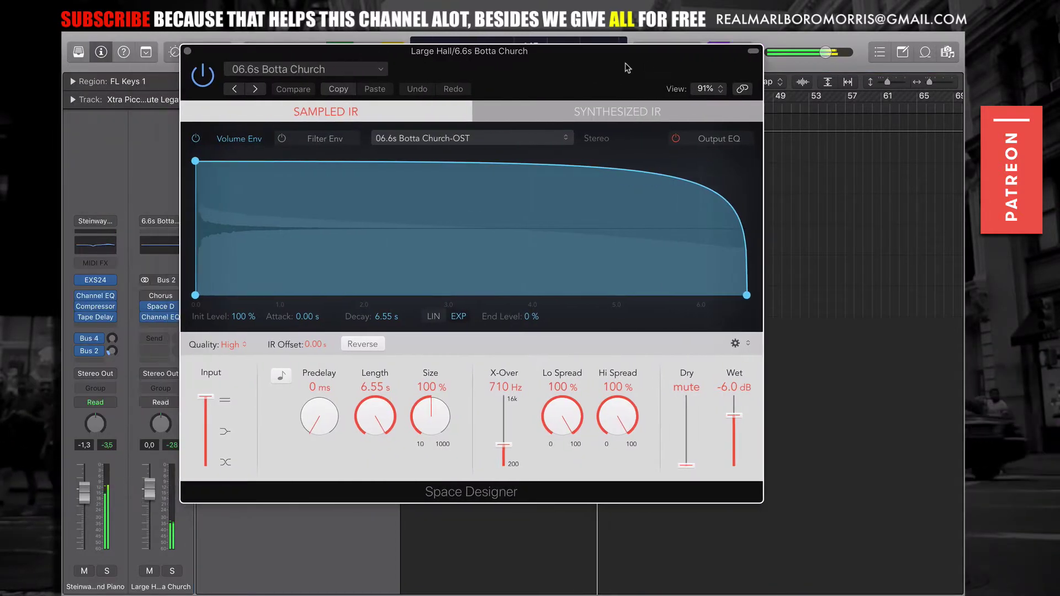
{"action": "left_click", "coordinate": [188, 52]}
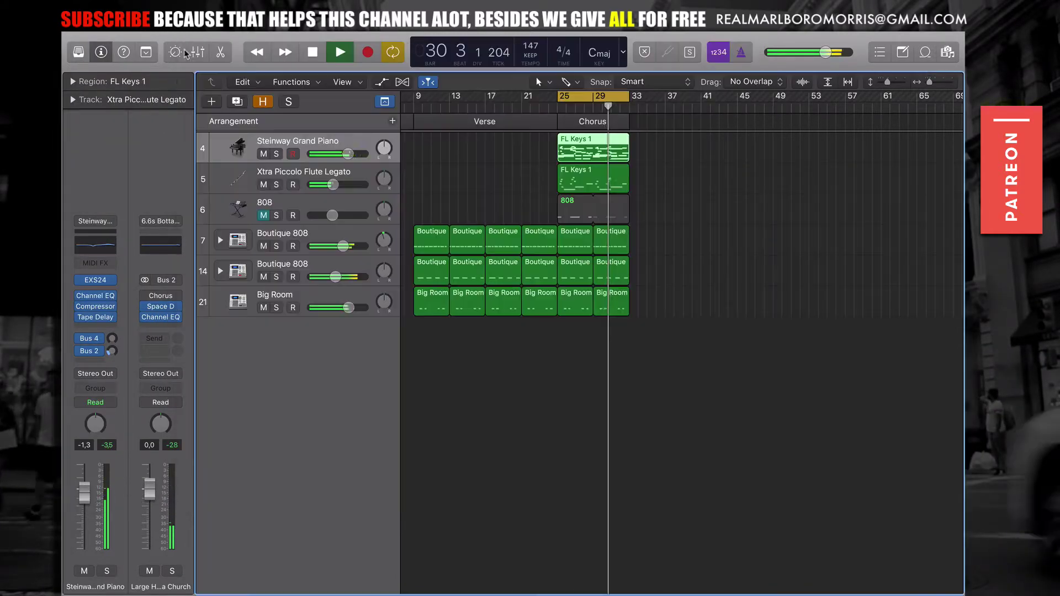
{"action": "left_click", "coordinate": [161, 318]}
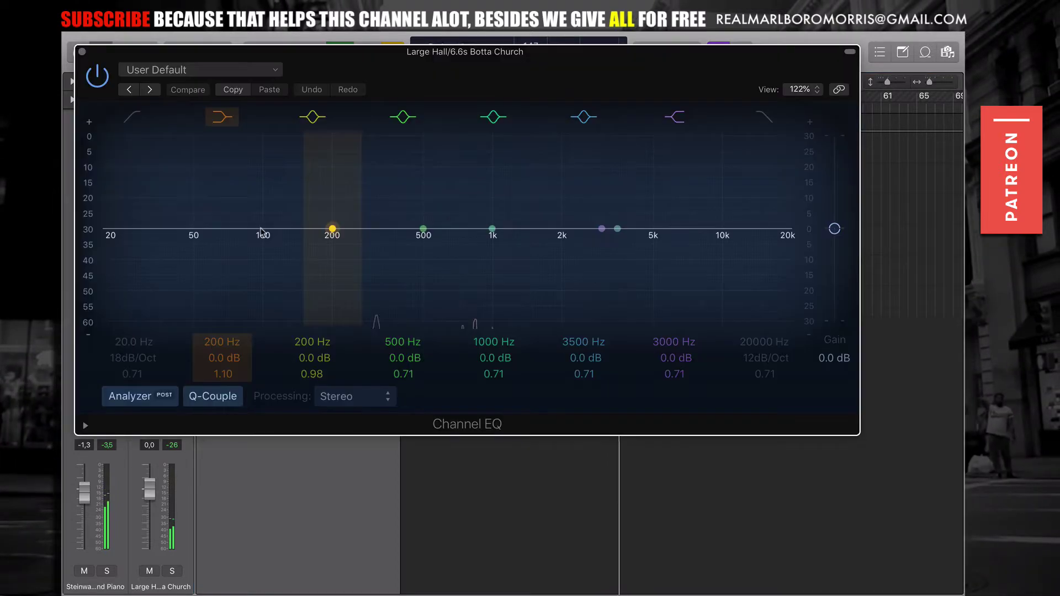
{"action": "left_click", "coordinate": [71, 51]}
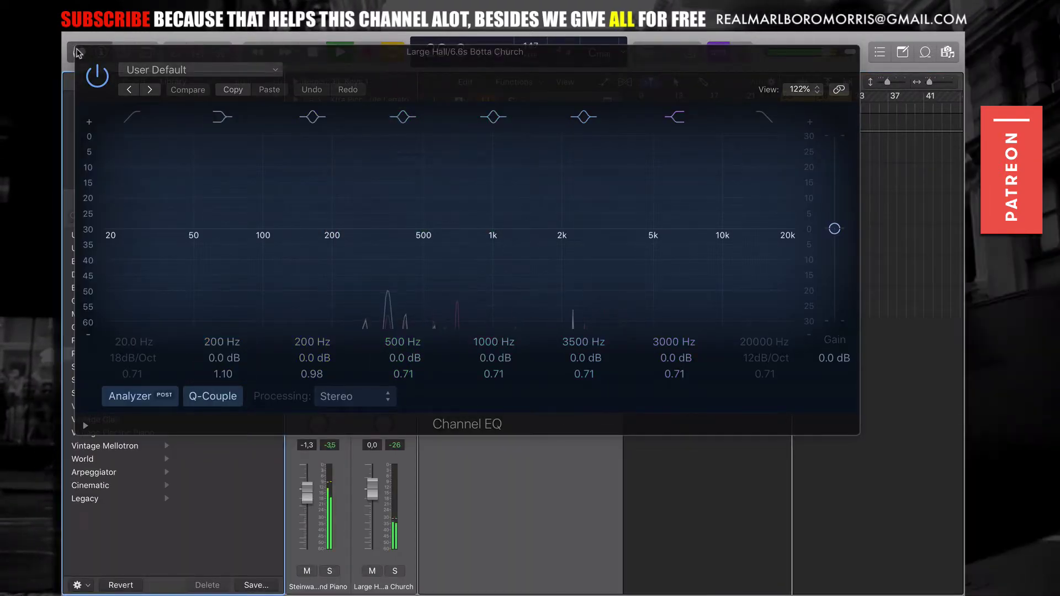
{"action": "left_click", "coordinate": [81, 51]}
- Select the Xtra Piccolo Flute Legato track, hide the Library and examine its Woodwind instrument settings
{"action": "left_click", "coordinate": [460, 183]}
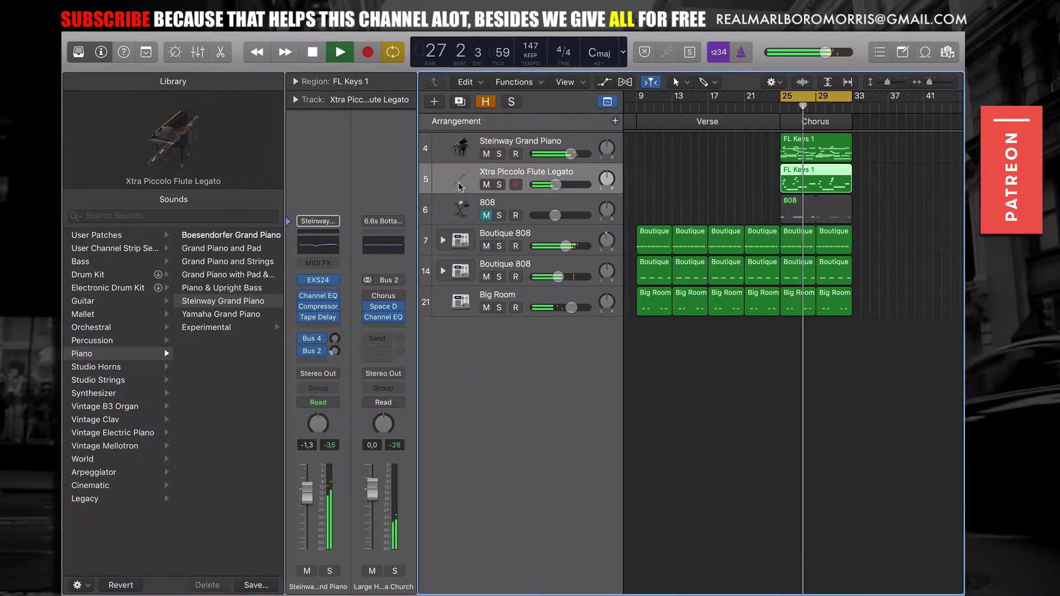
{"action": "key", "text": "y"}
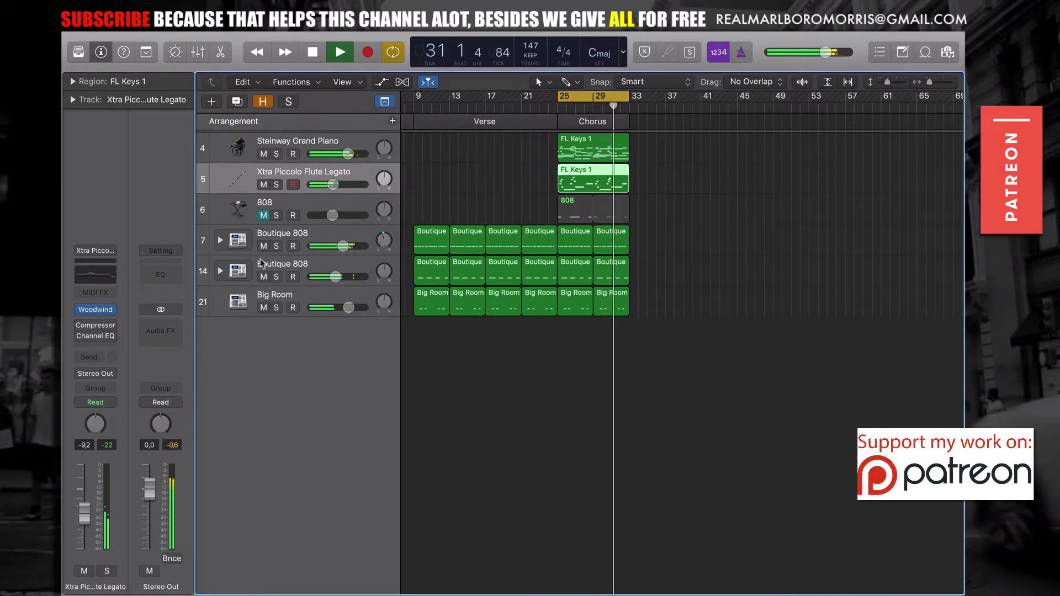
{"action": "left_click", "coordinate": [95, 309]}
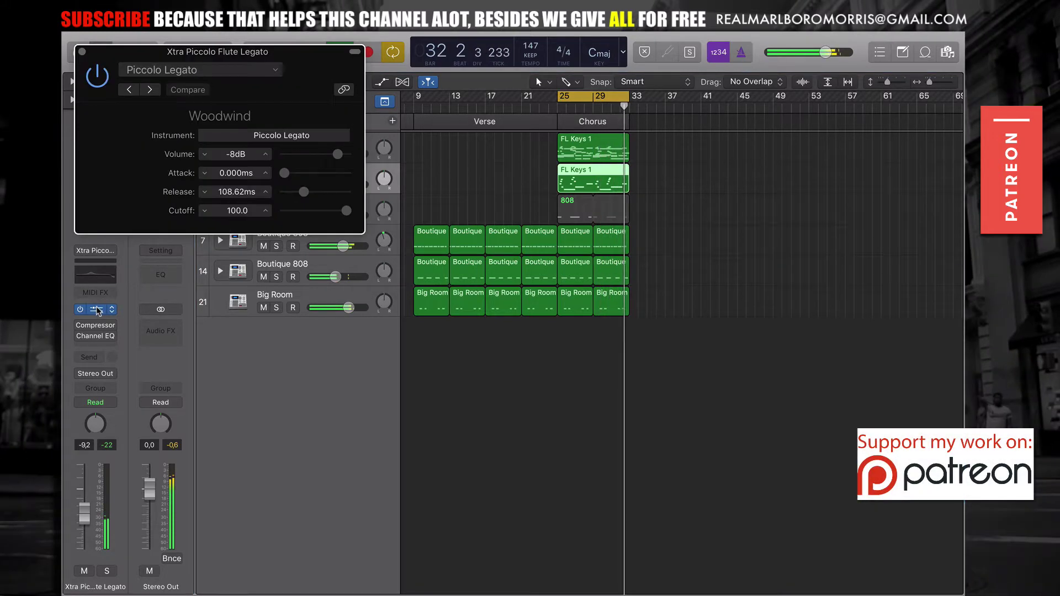
{"action": "left_click_drag", "start_coordinate": [295, 55], "coordinate": [367, 93]}
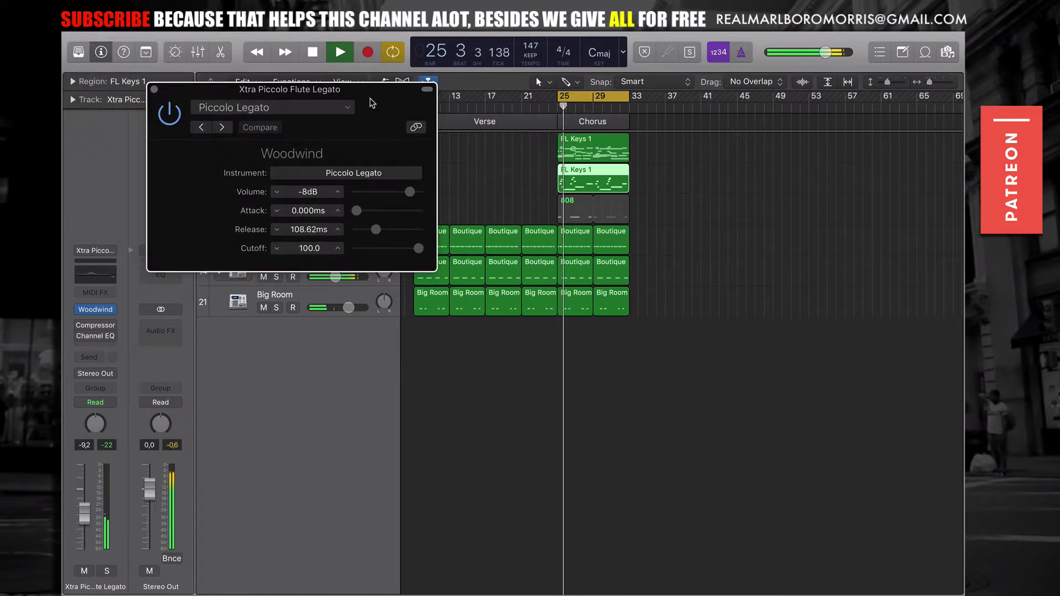
{"action": "left_click", "coordinate": [154, 88]}
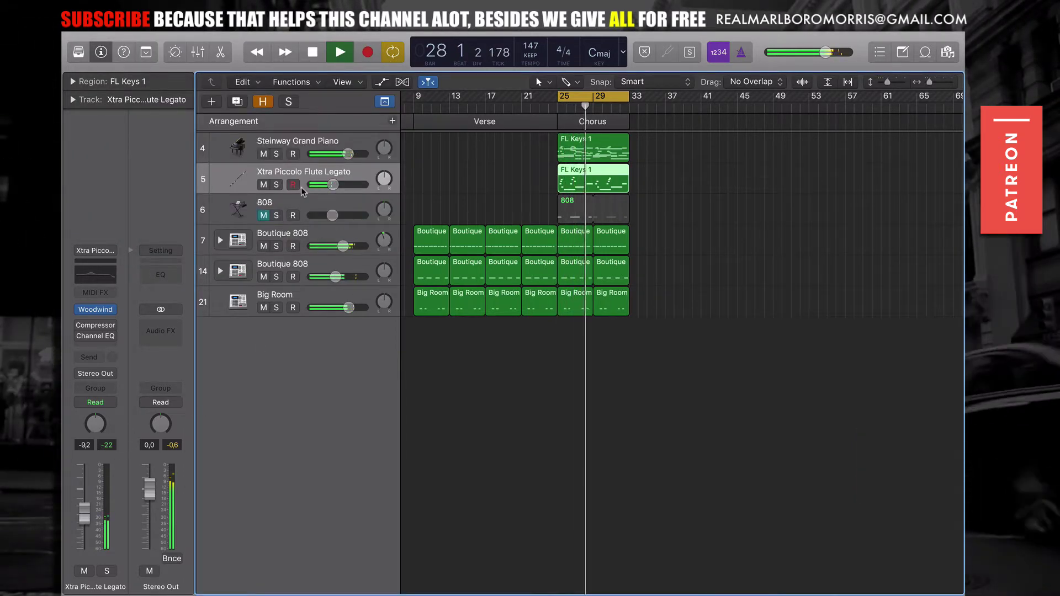
- Select the 808 track and open its ES2 synthesizer to examine the 808 preset's settings, keeping the channel strip in view
{"action": "left_click", "coordinate": [243, 206]}
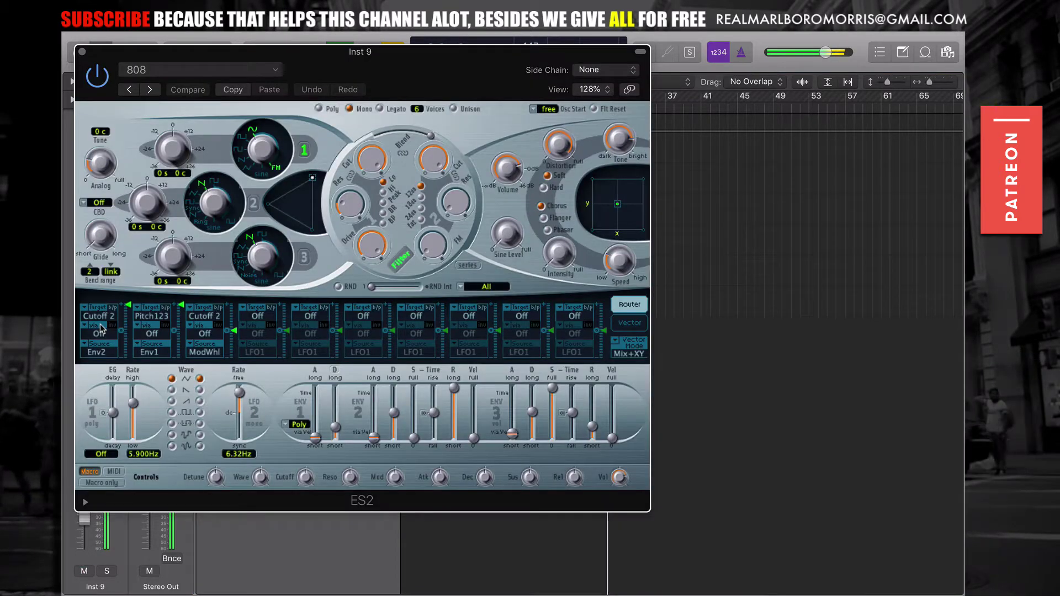
{"action": "left_click", "coordinate": [95, 325]}
{"action": "left_click_drag", "start_coordinate": [470, 51], "coordinate": [682, 77]}
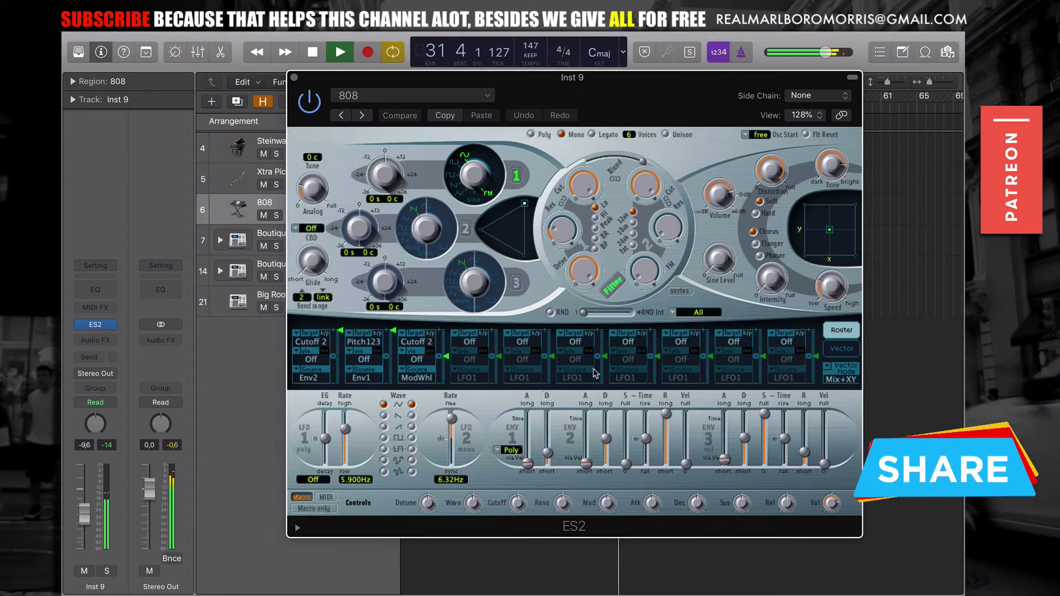